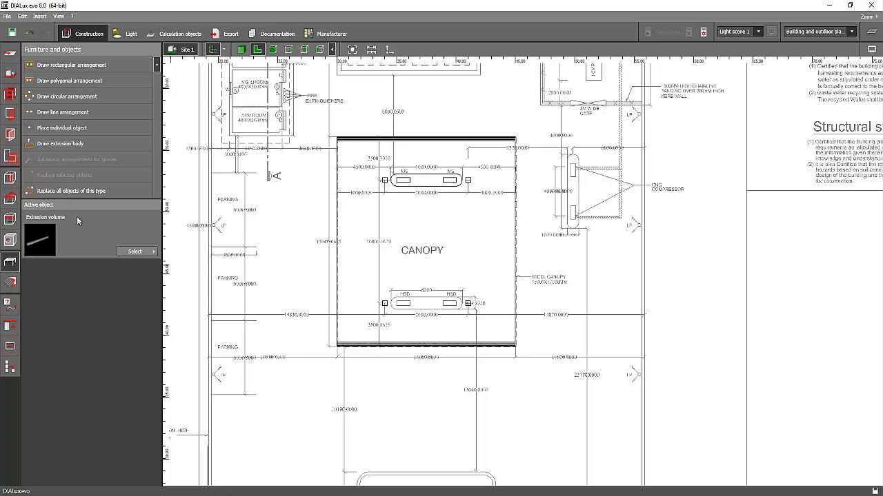
# Draw a rectangular calculation surface about 17.2 m by 7.75 m across the canopy, between the two pump islands.
pyautogui.click(176, 33)
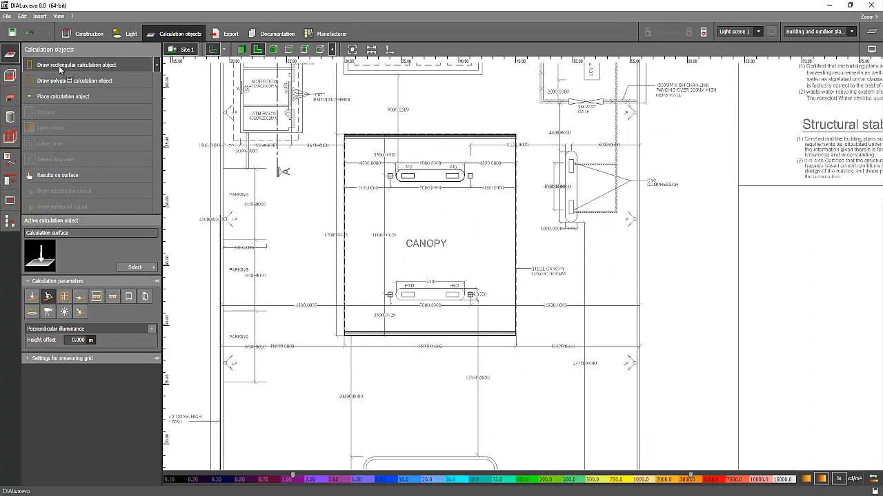
pyautogui.click(60, 67)
pyautogui.moveTo(355, 233); pyautogui.dragTo(341, 204, button='middle')
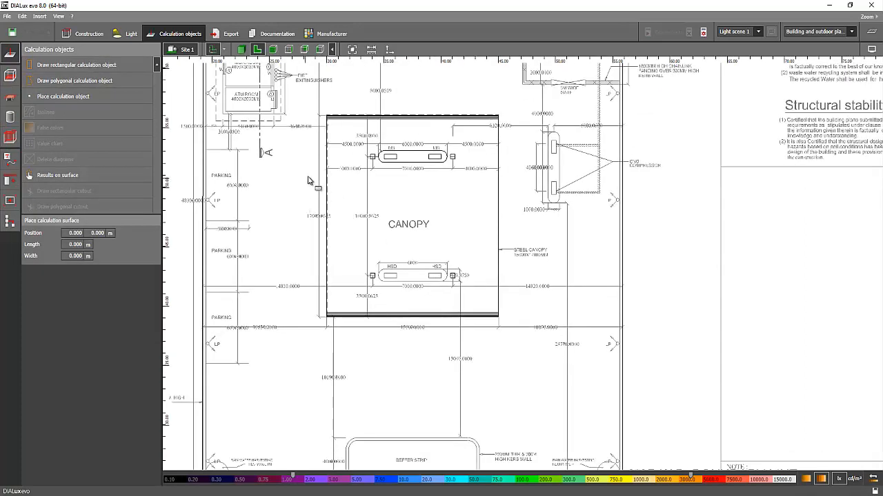
pyautogui.click(319, 174)
pyautogui.click(516, 174)
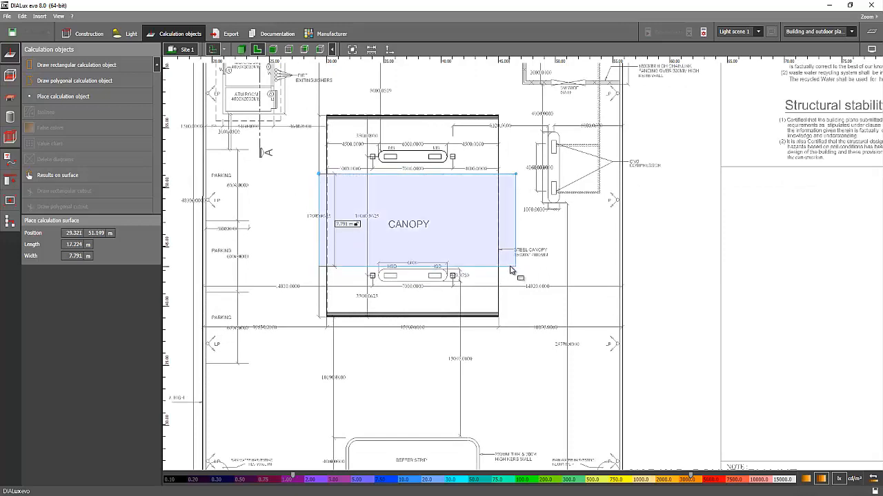
pyautogui.click(413, 267)
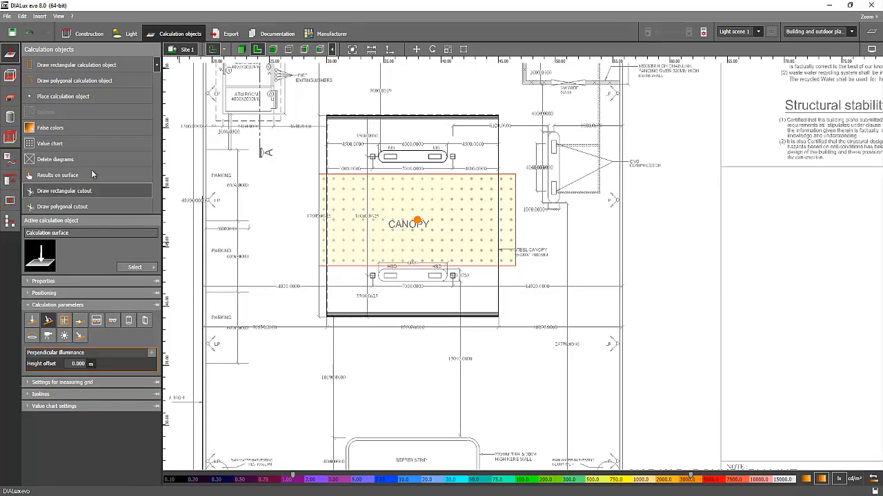
# Add a false colors display to the calculation surface and name the surface Service Area.
pyautogui.click(62, 131)
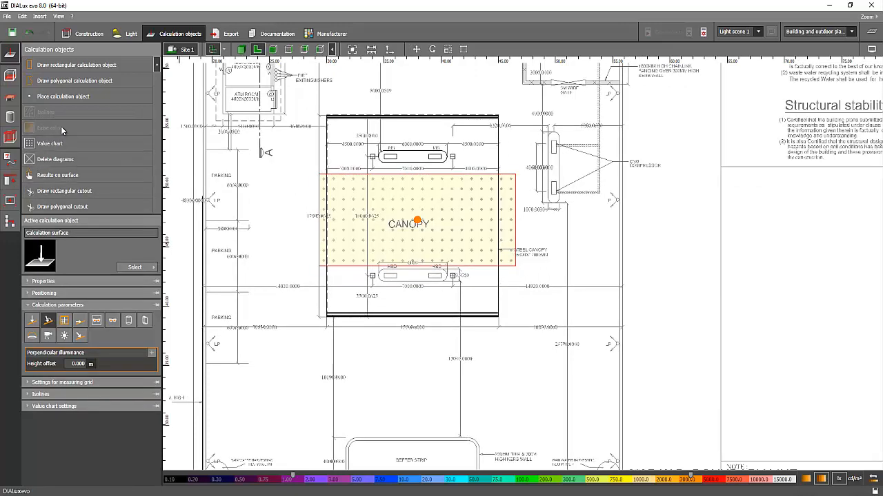
pyautogui.click(41, 282)
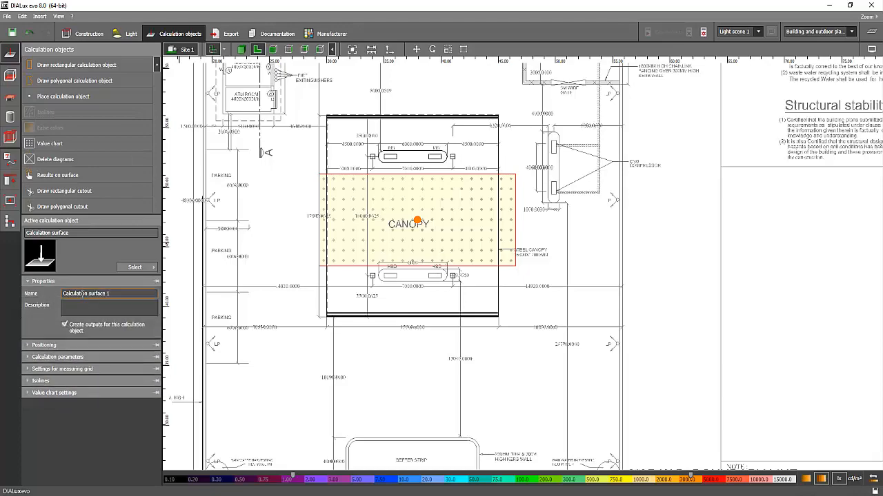
pyautogui.click(86, 295)
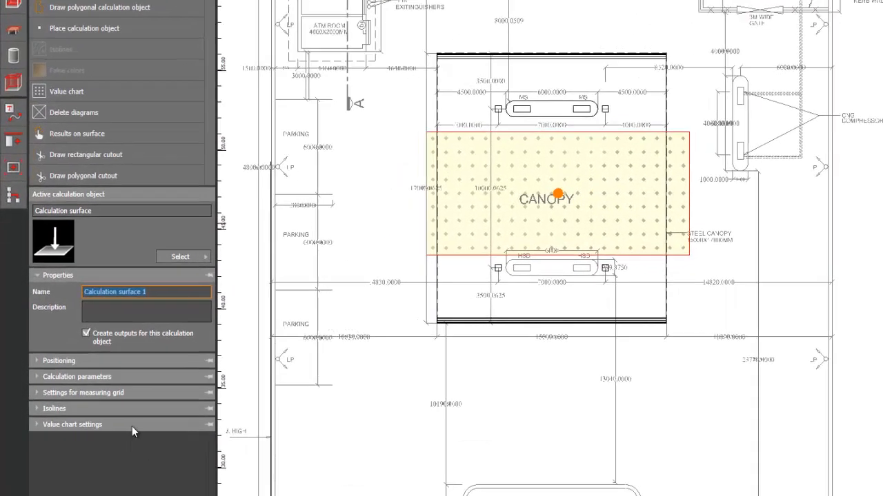
pyautogui.write('F')
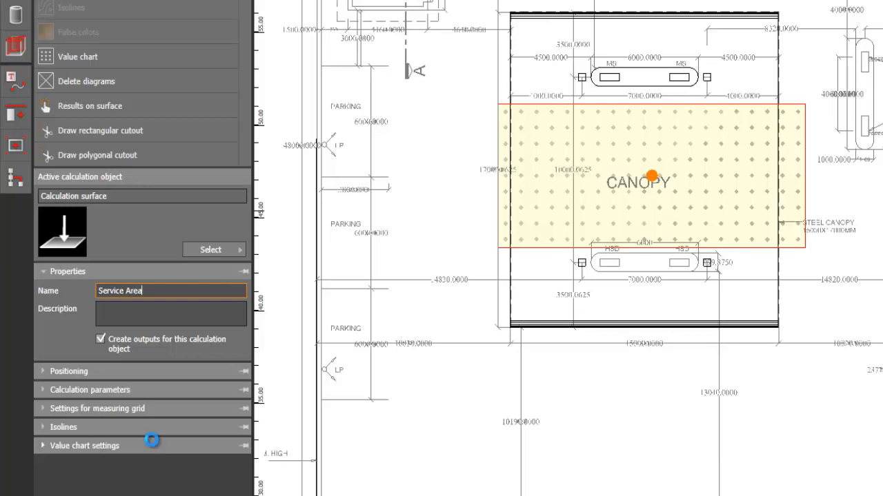
pyautogui.press('Return')
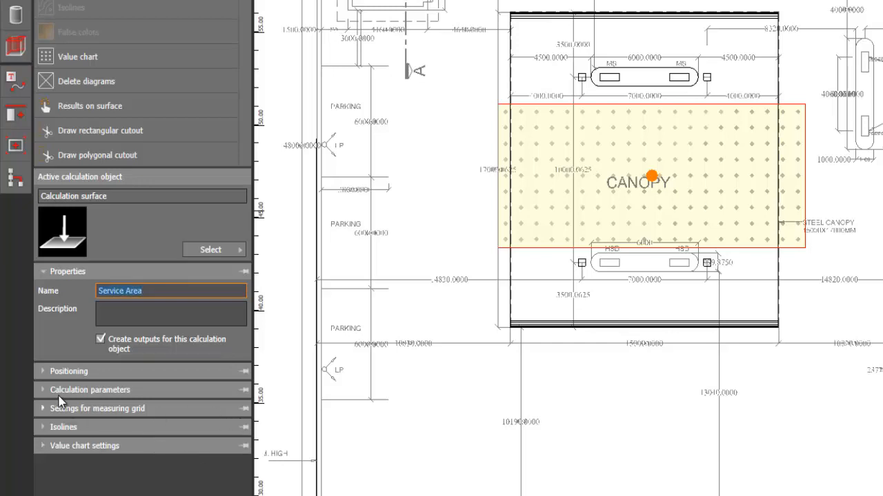
# Make the surface calculate horizontal illuminance instead of perpendicular illuminance, and add false colors to it.
pyautogui.click(66, 371)
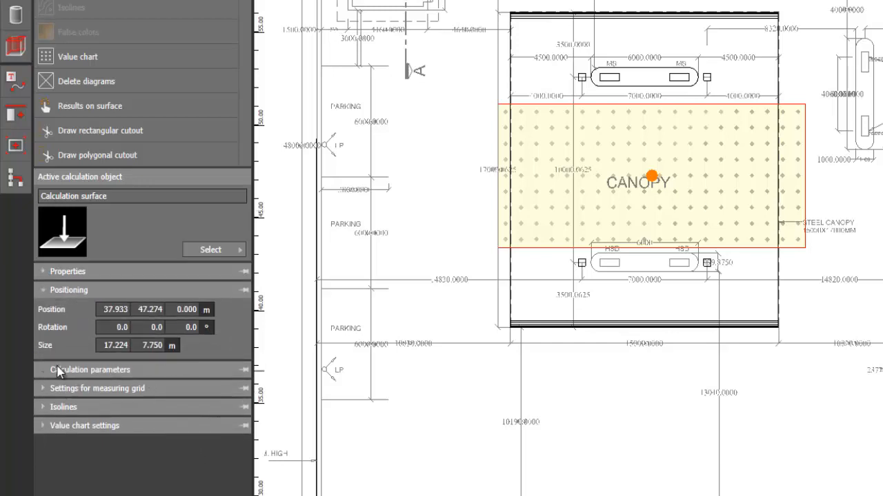
pyautogui.click(58, 371)
pyautogui.click(59, 339)
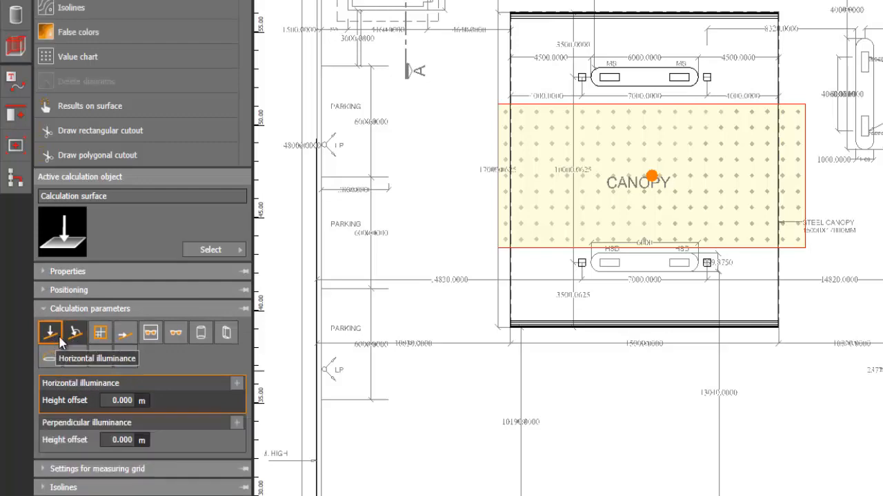
pyautogui.click(71, 339)
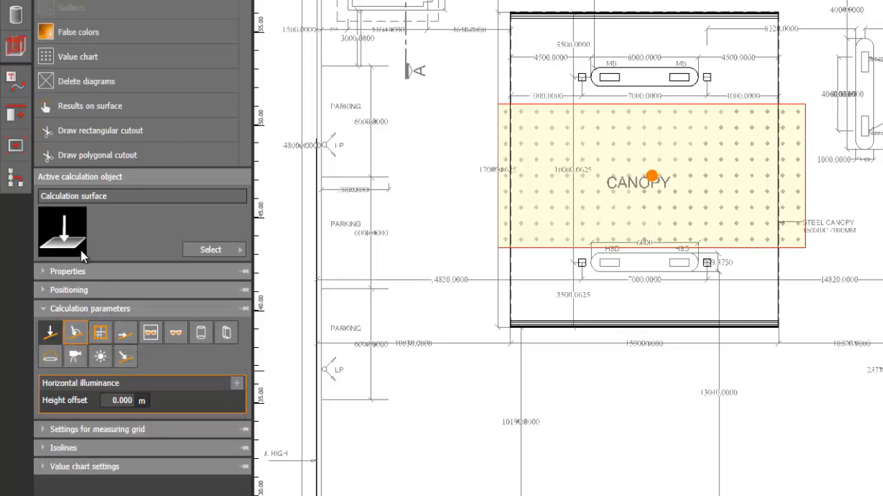
pyautogui.click(76, 35)
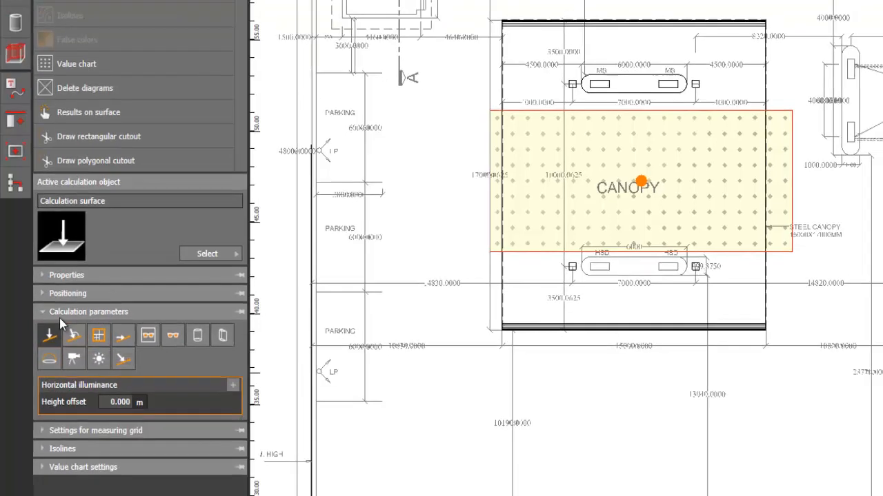
# Scale the calculation surface so its sides align with the canopy edges and it spans the area between the MS and HSD pump islands.
pyautogui.moveTo(574, 237); pyautogui.dragTo(604, 233, button='middle')
pyautogui.scroll(2, 603, 234)
pyautogui.scroll(1, 858, 140)
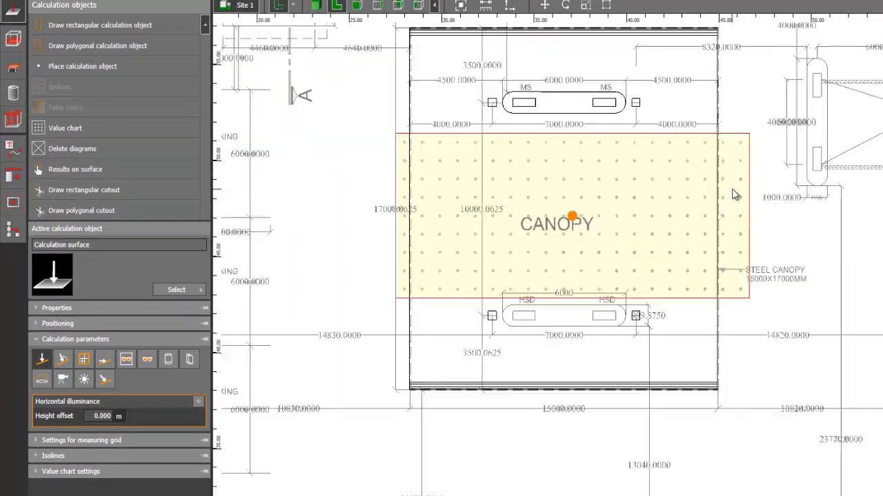
pyautogui.scroll(1, 735, 195)
pyautogui.rightClick(749, 196)
pyautogui.click(766, 231)
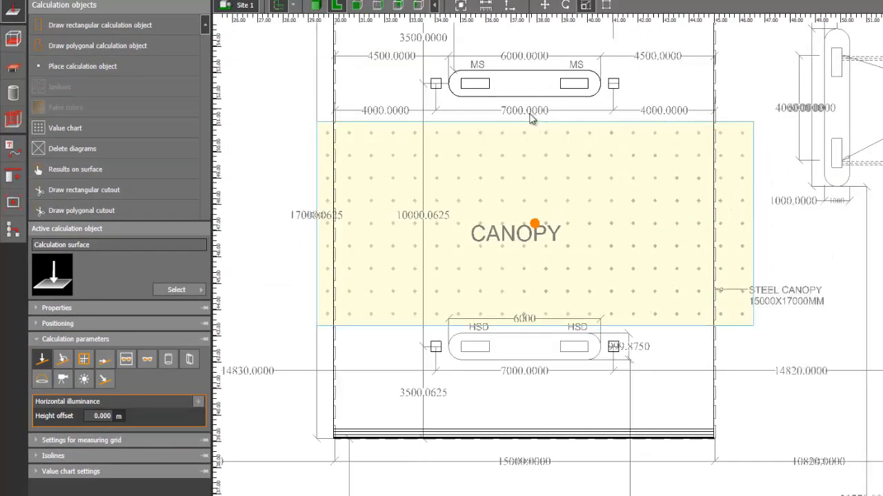
pyautogui.moveTo(535, 102); pyautogui.dragTo(533, 76)
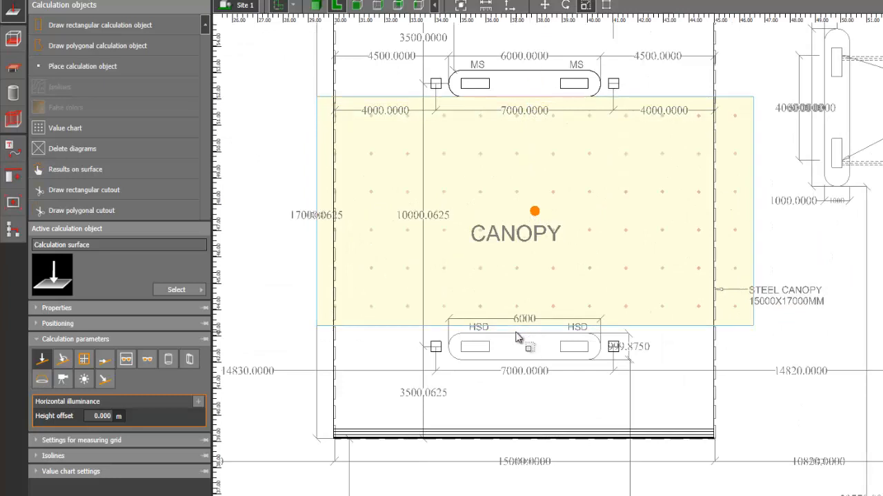
pyautogui.moveTo(514, 327); pyautogui.dragTo(515, 334)
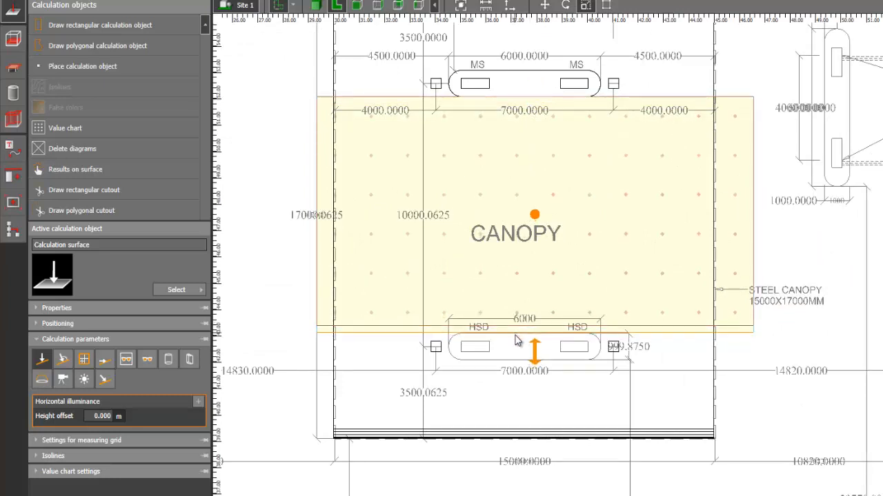
pyautogui.moveTo(751, 246); pyautogui.dragTo(719, 241)
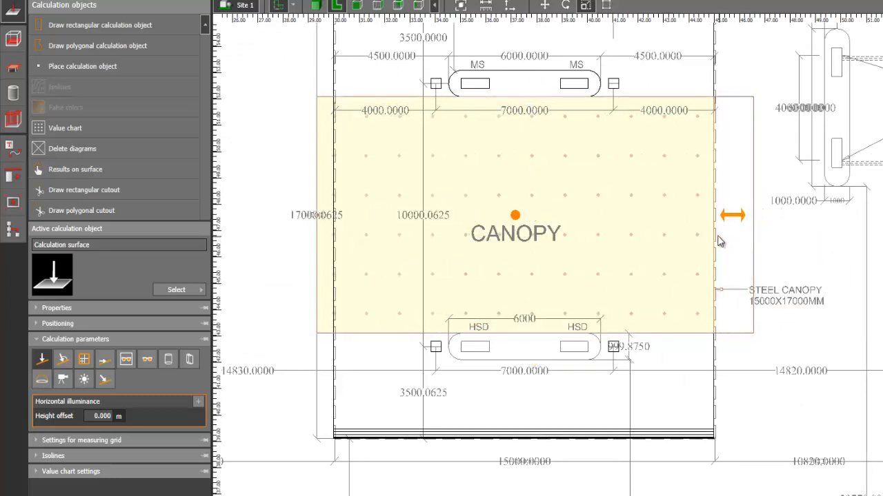
pyautogui.moveTo(320, 214); pyautogui.dragTo(334, 214)
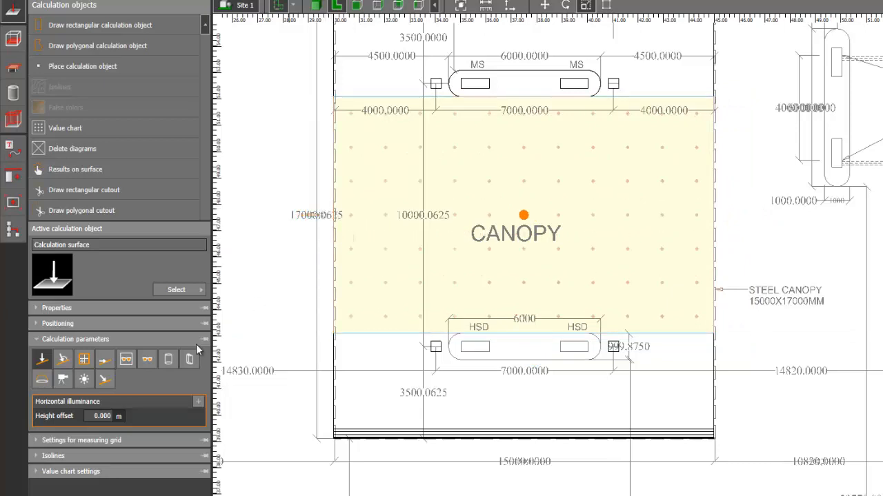
# Define the surface's measuring grid by distance, with 1 m spacing in both X and Y.
pyautogui.click(50, 441)
pyautogui.click(35, 391)
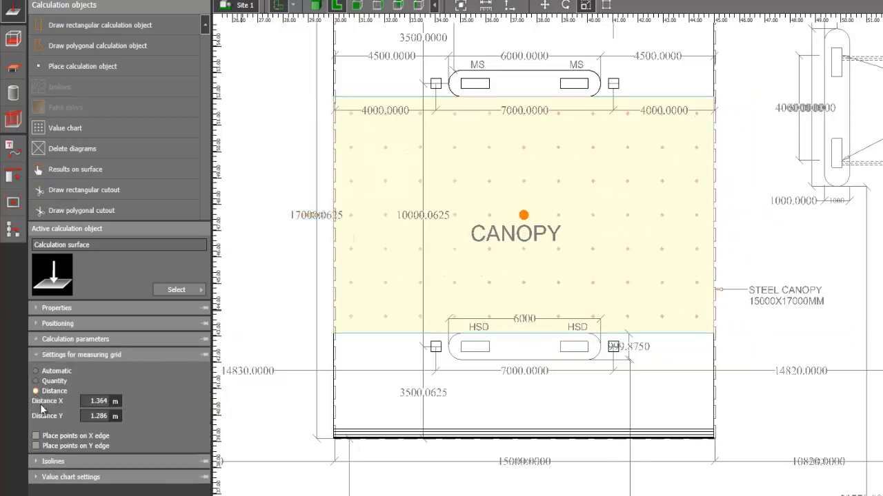
pyautogui.write('1')
pyautogui.press('Tab')
pyautogui.write('1')
pyautogui.press('Tab')
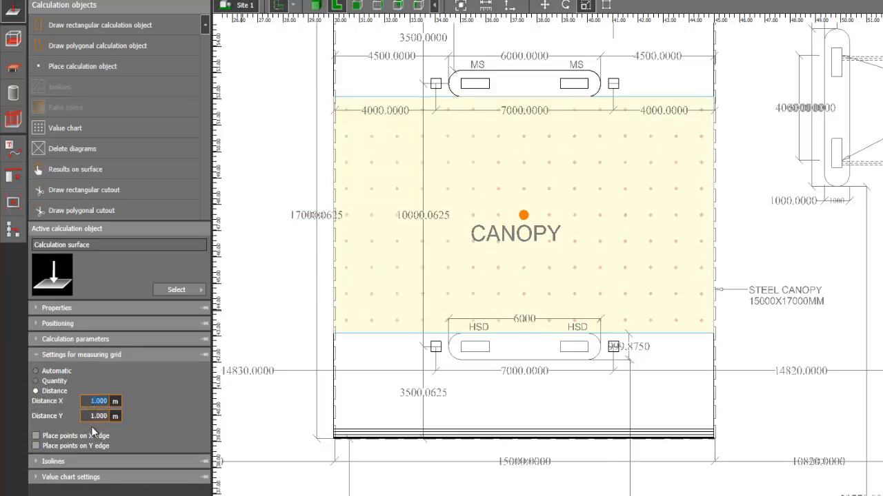
pyautogui.click(37, 463)
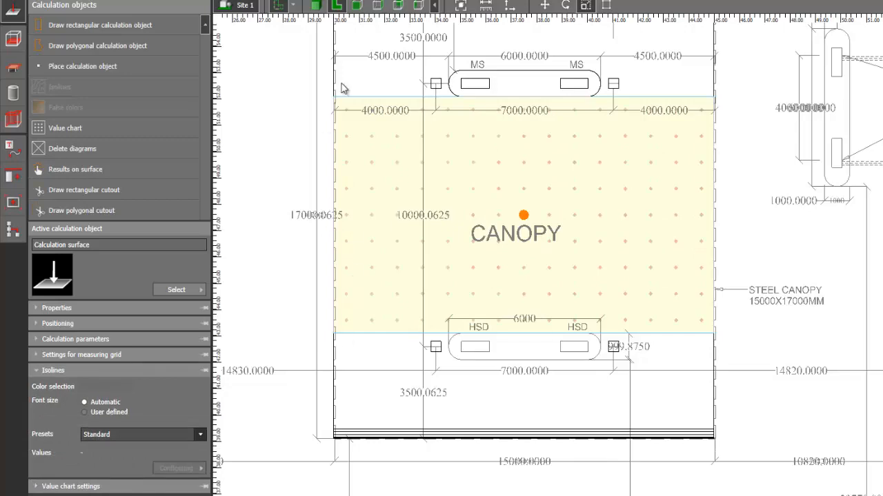
# Inspect the calculation surface under the canopy in the 3D view.
pyautogui.click(332, 6)
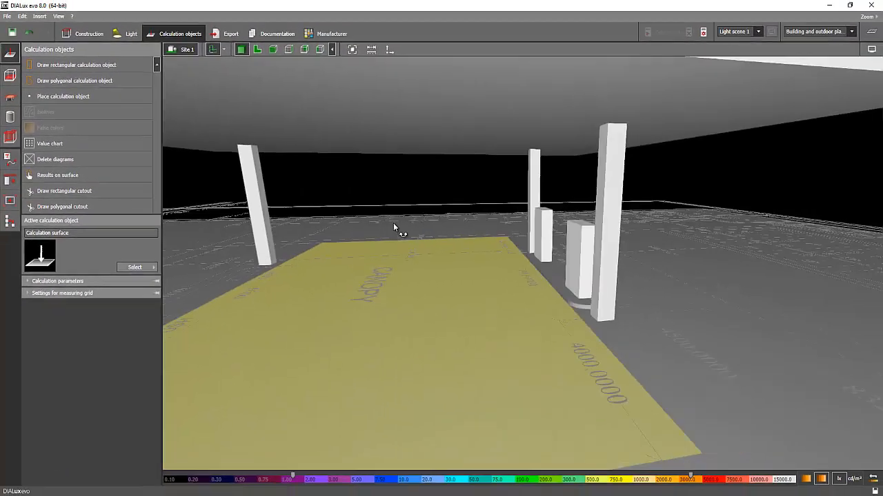
pyautogui.moveTo(393, 222); pyautogui.dragTo(555, 229, button='right')
pyautogui.scroll(3, 568, 243)
pyautogui.moveTo(391, 225); pyautogui.dragTo(528, 319, button='right')
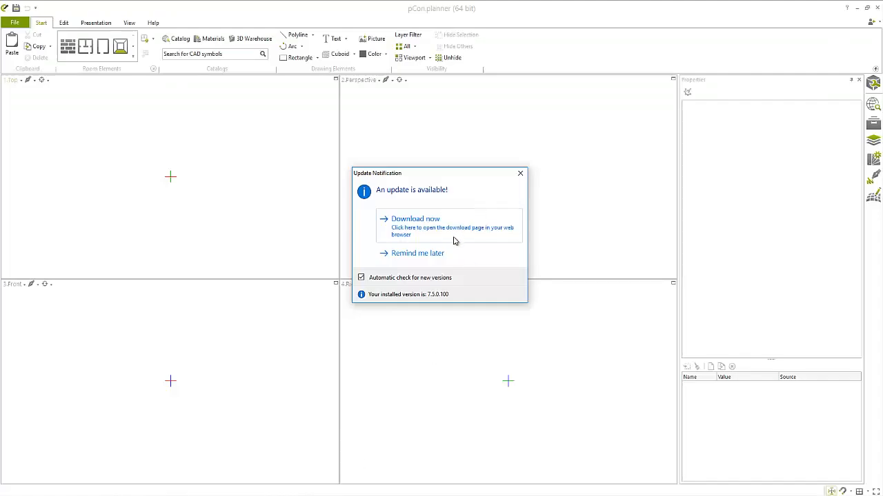
pyautogui.click(427, 253)
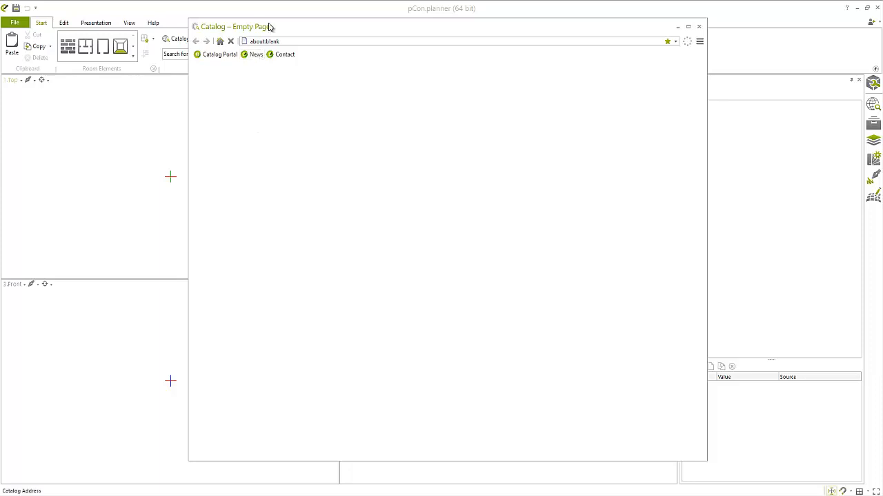
# Switch to pCon.planner and search the 3D Warehouse catalog for "fuel pump".
pyautogui.moveTo(328, 30); pyautogui.dragTo(353, 47)
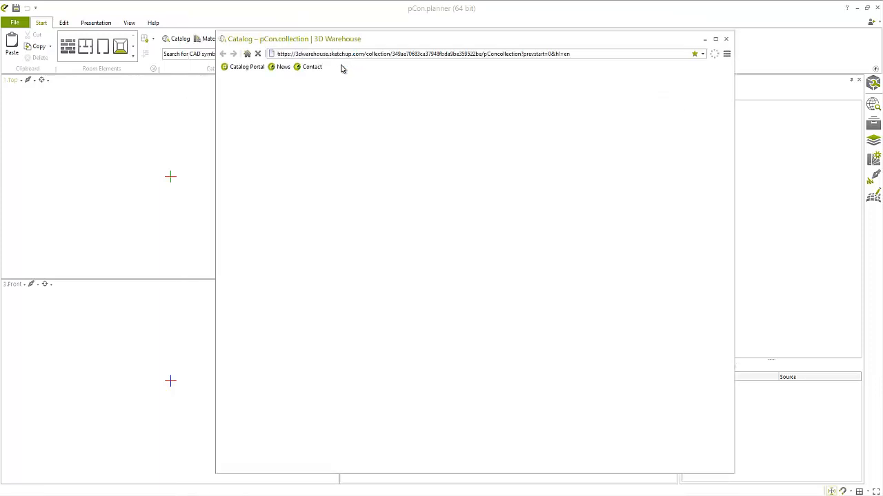
pyautogui.click(319, 82)
pyautogui.write('fuel pump')
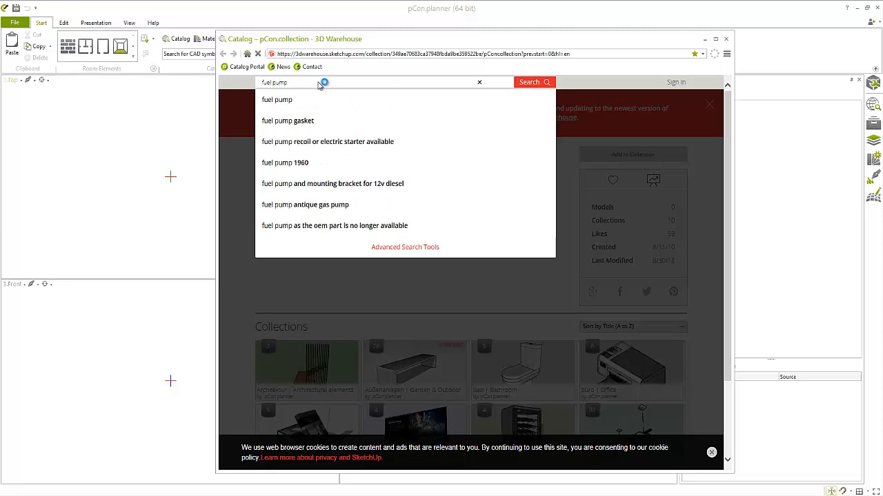
pyautogui.press('Return')
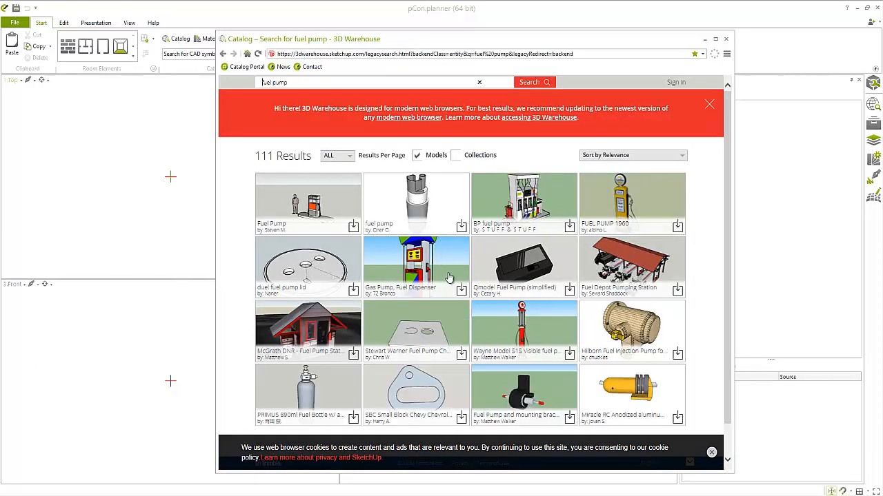
# Browse the fuel pump search results and choose a model to import into the drawing.
pyautogui.scroll(-2, 413, 304)
pyautogui.scroll(-1, 353, 335)
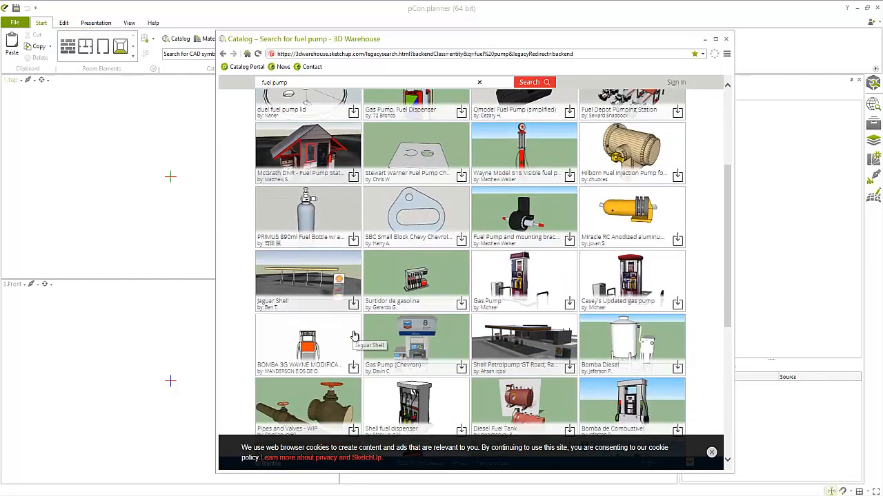
pyautogui.scroll(-2, 414, 337)
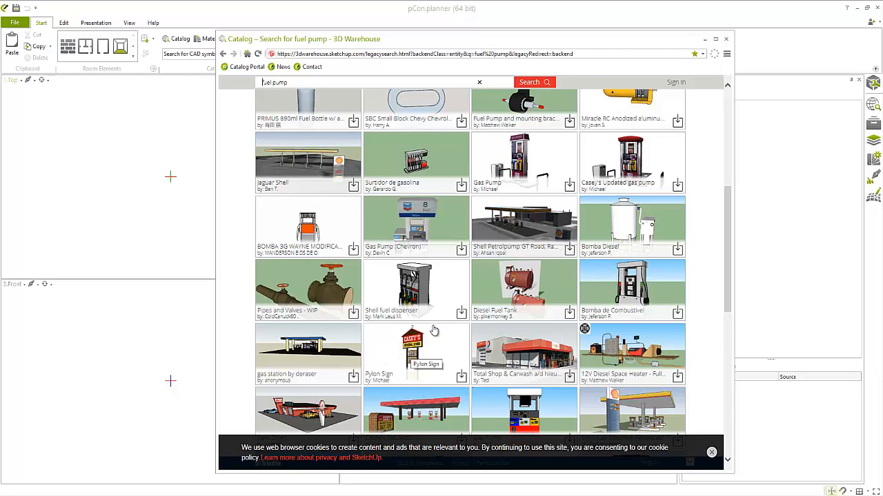
pyautogui.click(520, 160)
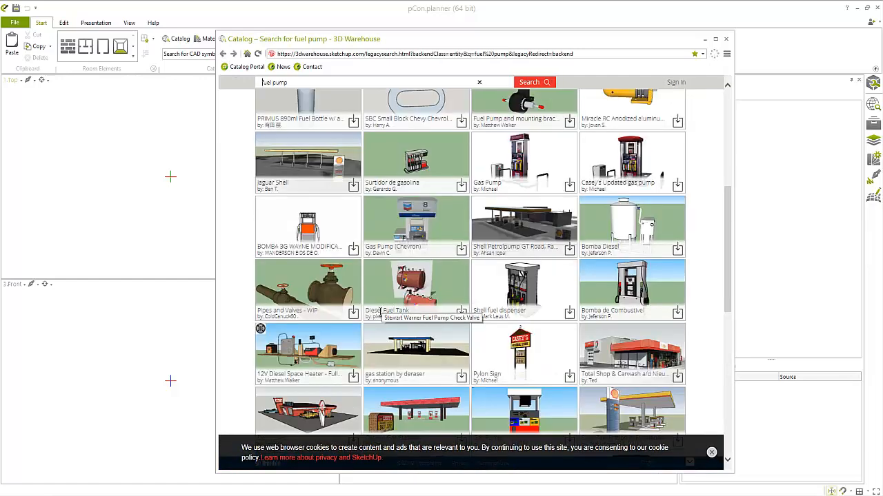
pyautogui.scroll(-2, 352, 329)
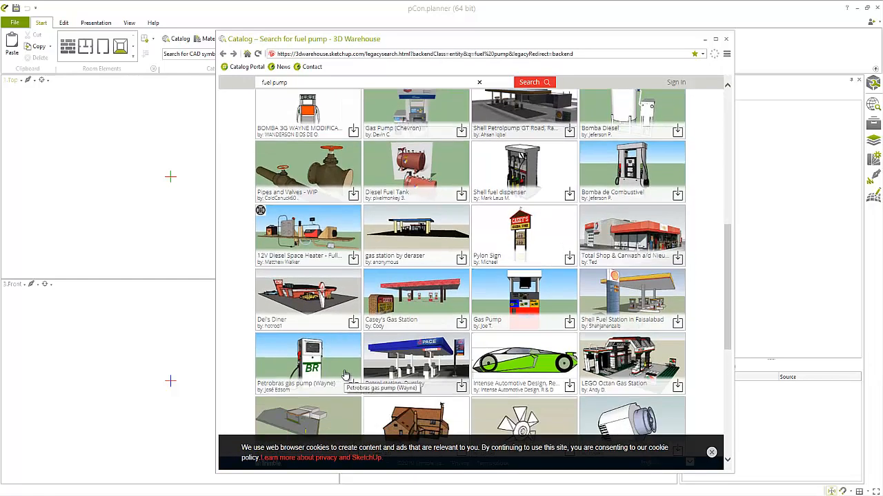
pyautogui.scroll(-1, 355, 369)
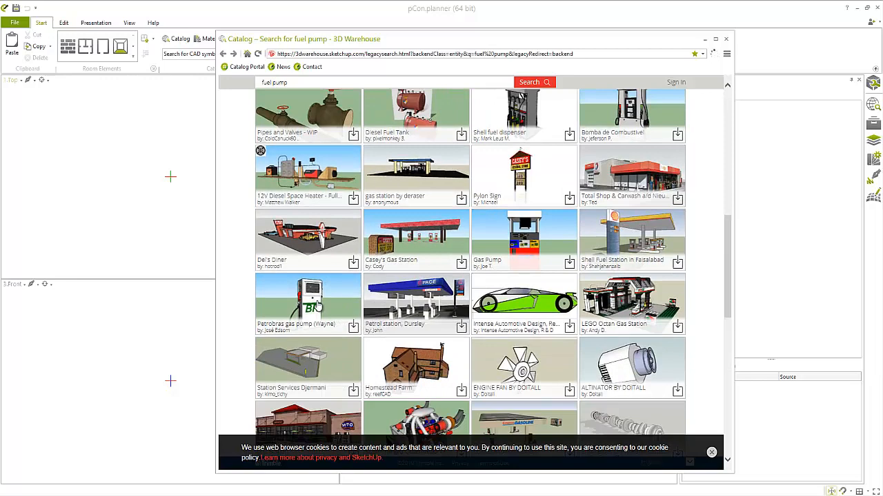
pyautogui.click(296, 379)
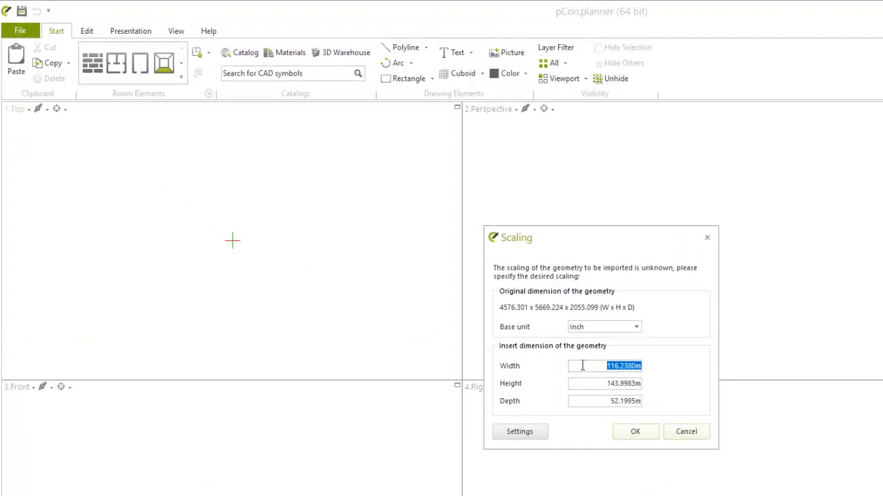
# Import the fuel pump with metre as base unit and a width of 1 m, and place it near the origin.
pyautogui.click(613, 339)
pyautogui.click(613, 339)
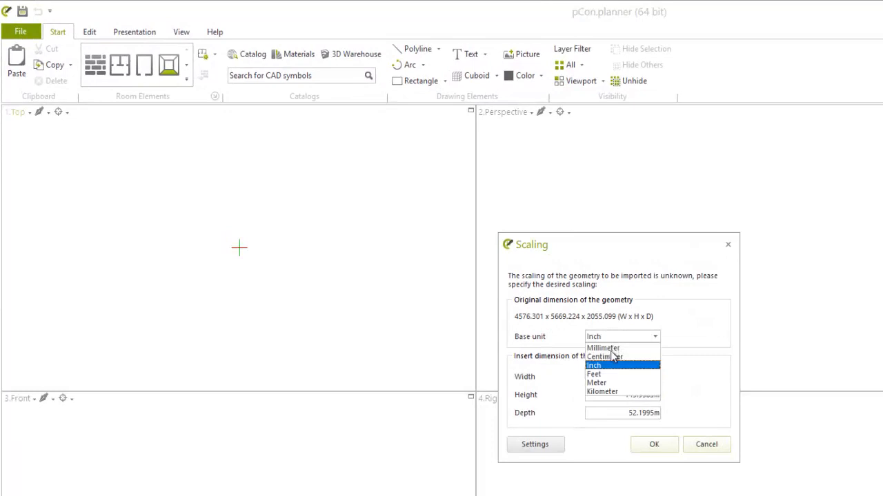
pyautogui.click(606, 383)
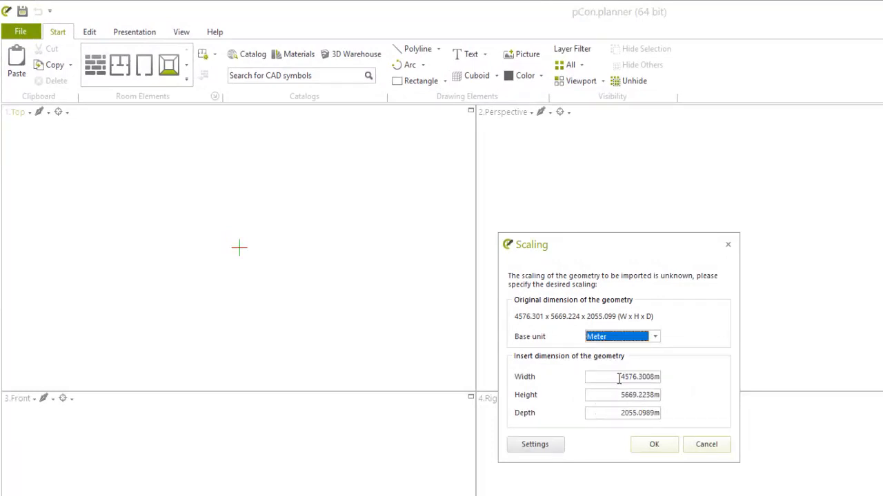
pyautogui.click(618, 378)
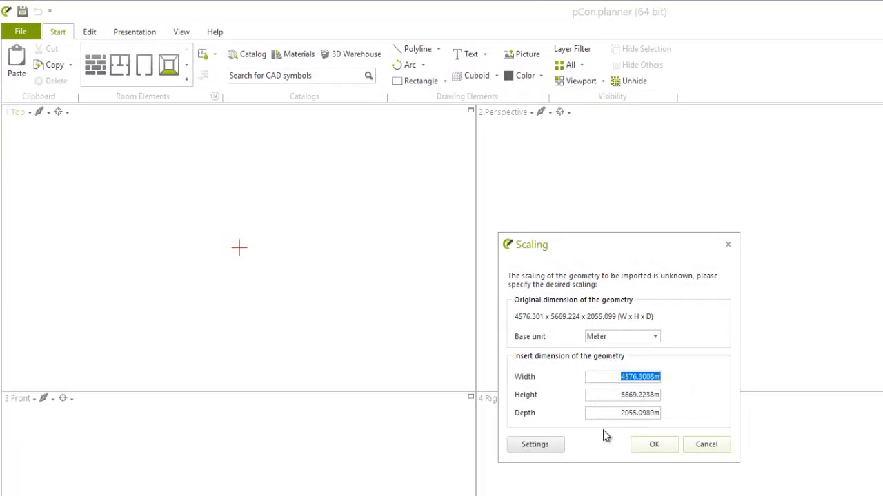
pyautogui.write('1')
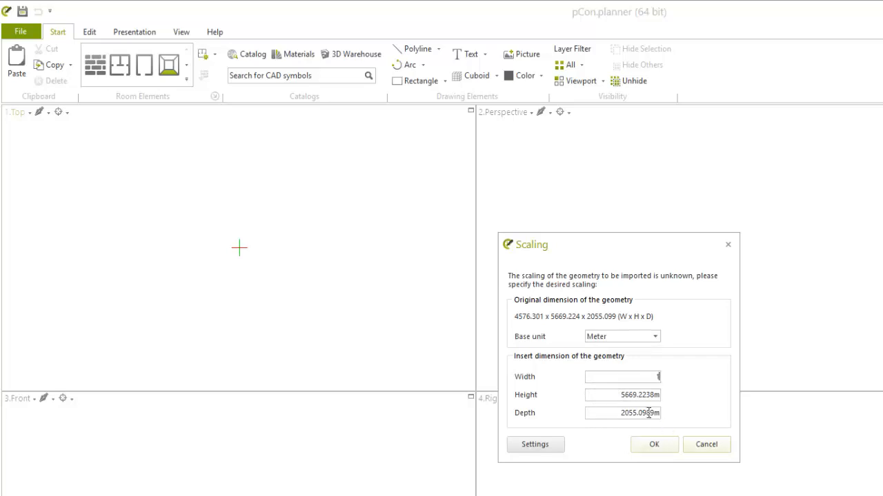
pyautogui.click(618, 395)
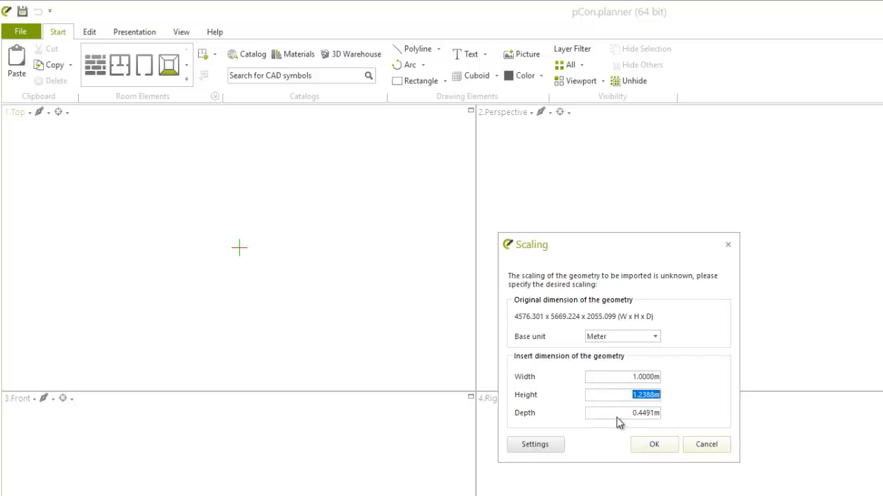
pyautogui.click(651, 447)
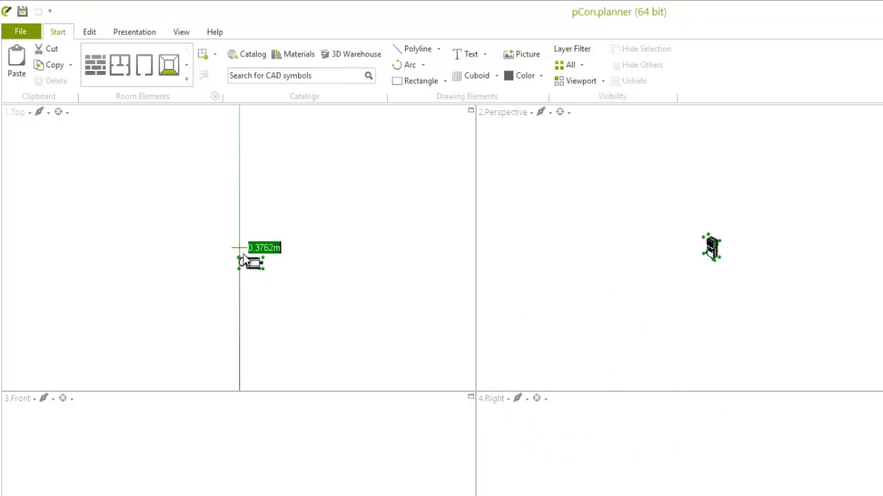
pyautogui.click(295, 256)
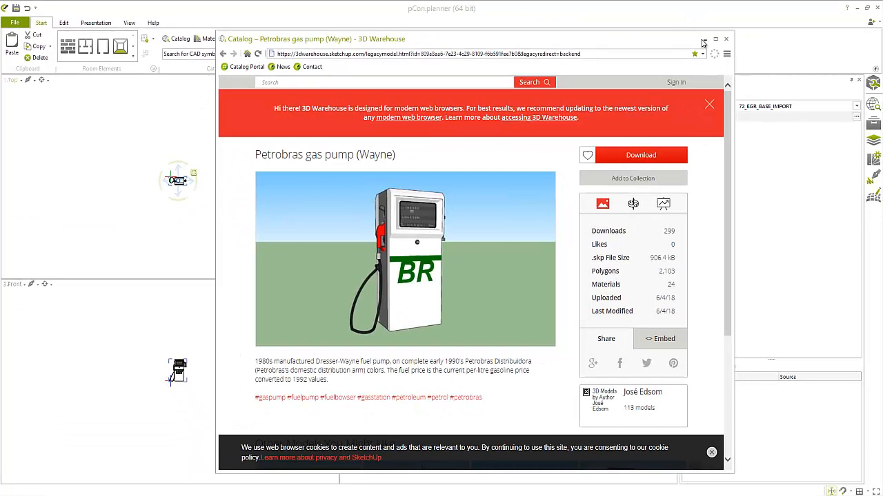
# Fit the whole fuel pump in all views and examine it from several sides in the perspective view.
pyautogui.click(703, 40)
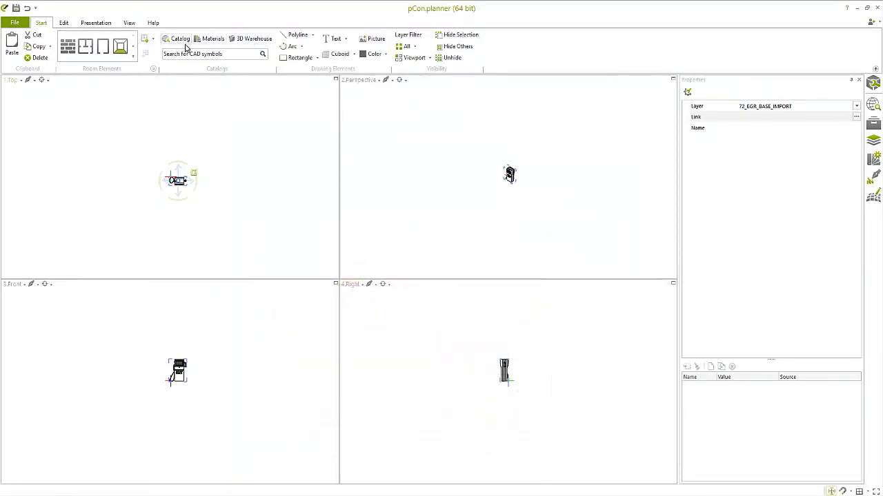
pyautogui.click(127, 24)
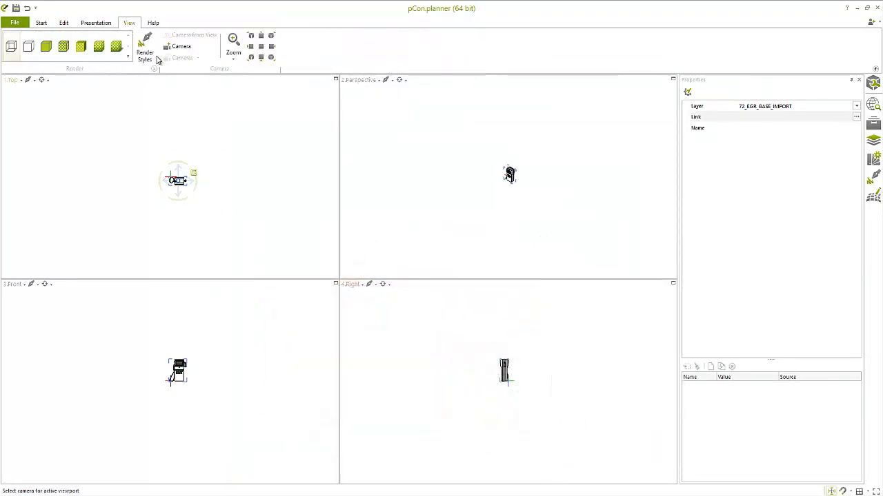
pyautogui.click(236, 59)
pyautogui.click(245, 142)
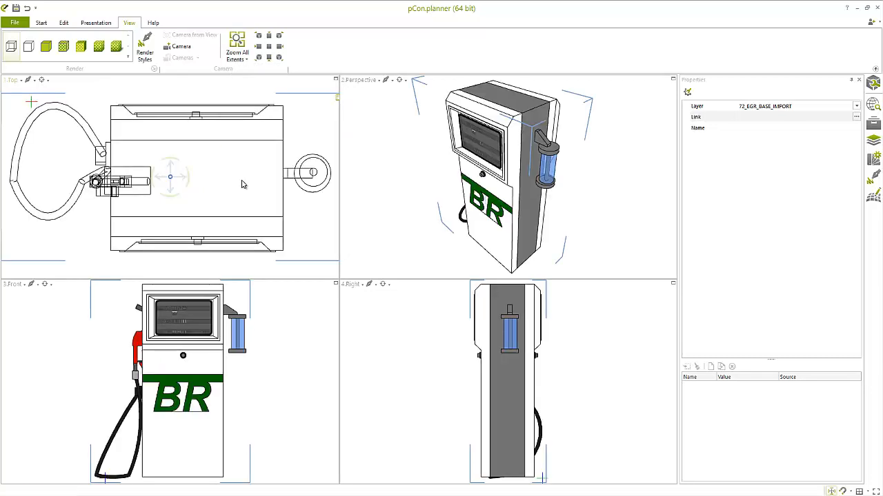
pyautogui.click(398, 80)
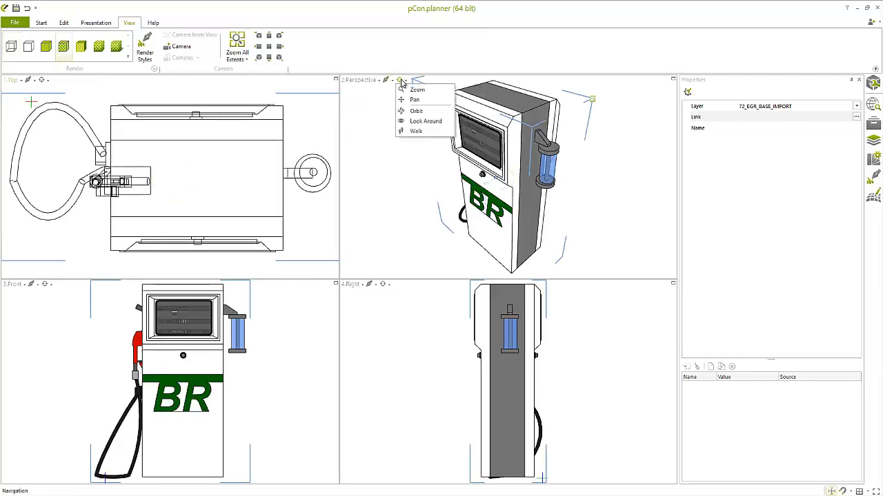
pyautogui.click(419, 115)
pyautogui.moveTo(428, 150); pyautogui.dragTo(394, 142)
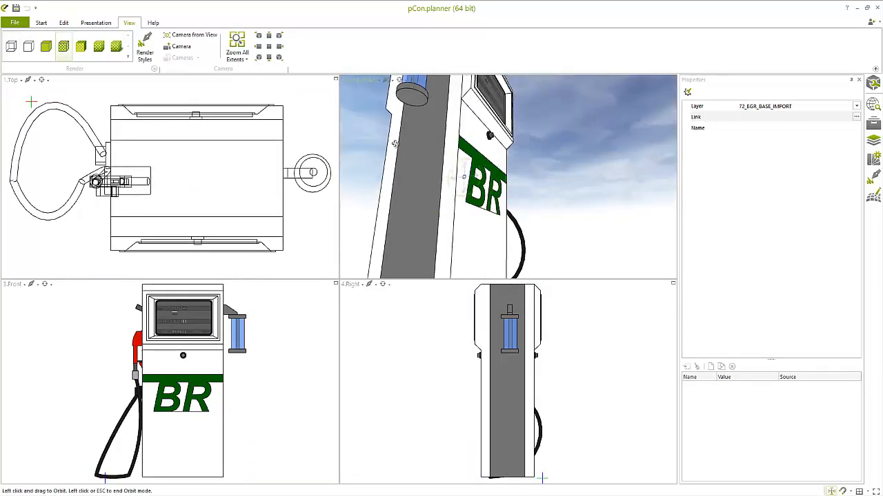
pyautogui.scroll(-4, 458, 177)
pyautogui.moveTo(457, 177); pyautogui.dragTo(475, 196)
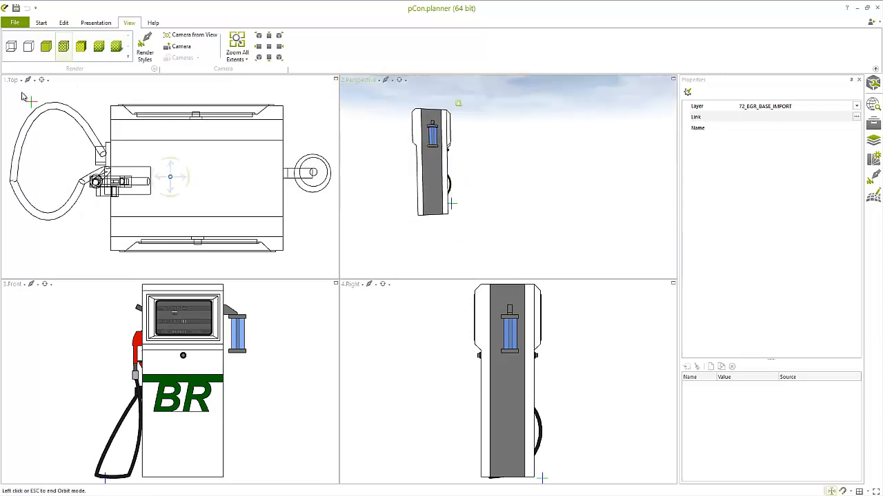
# Start exporting the fuel pump drawing and choose 3D Studio (*.3ds) as the file format.
pyautogui.click(14, 24)
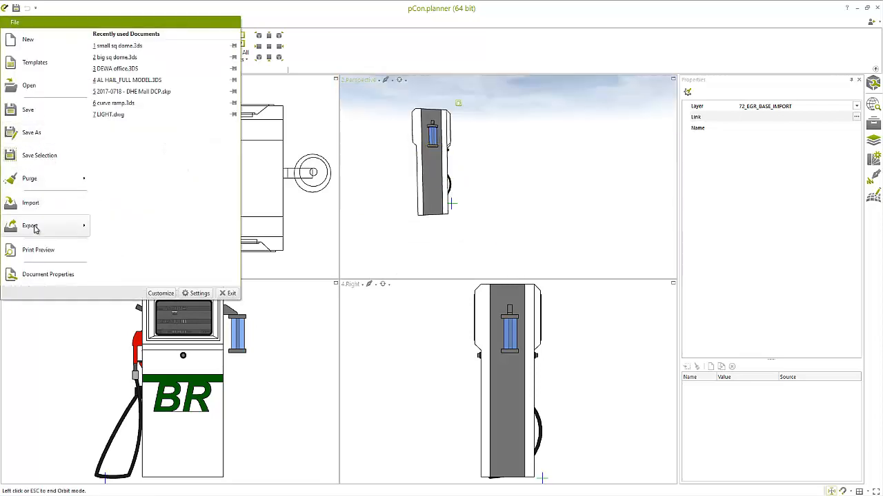
pyautogui.moveTo(77, 231)
pyautogui.click(164, 38)
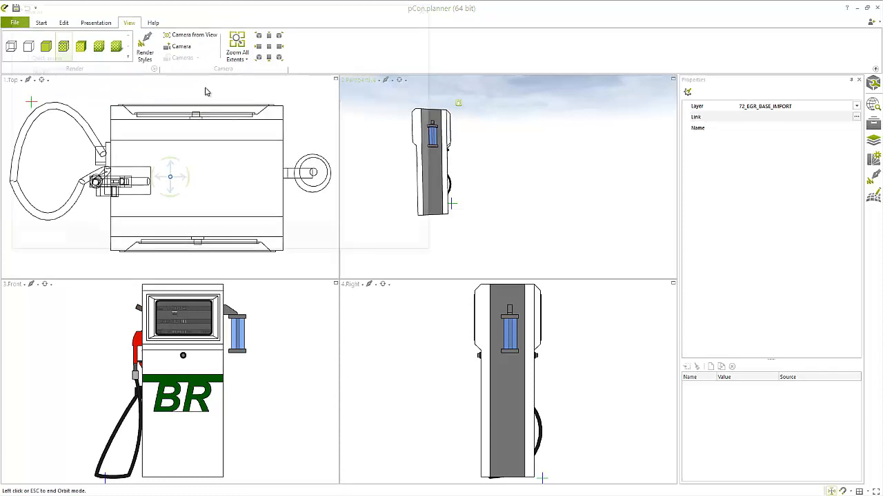
pyautogui.click(112, 222)
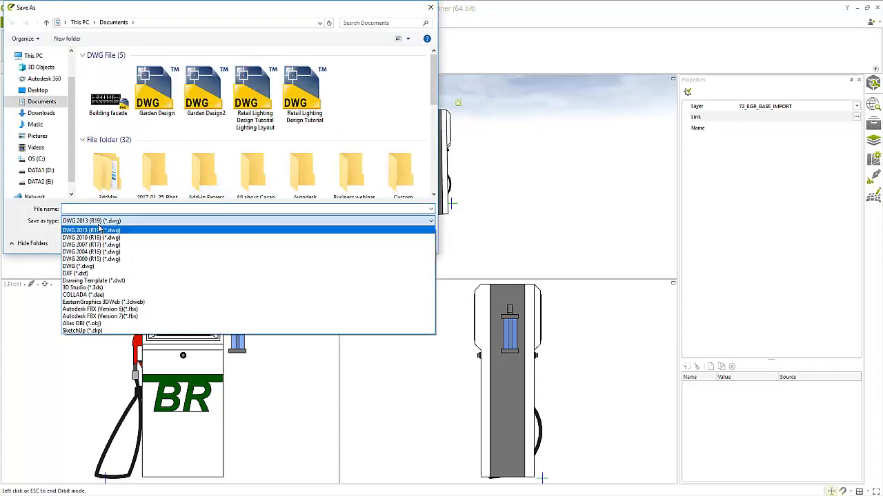
pyautogui.click(92, 288)
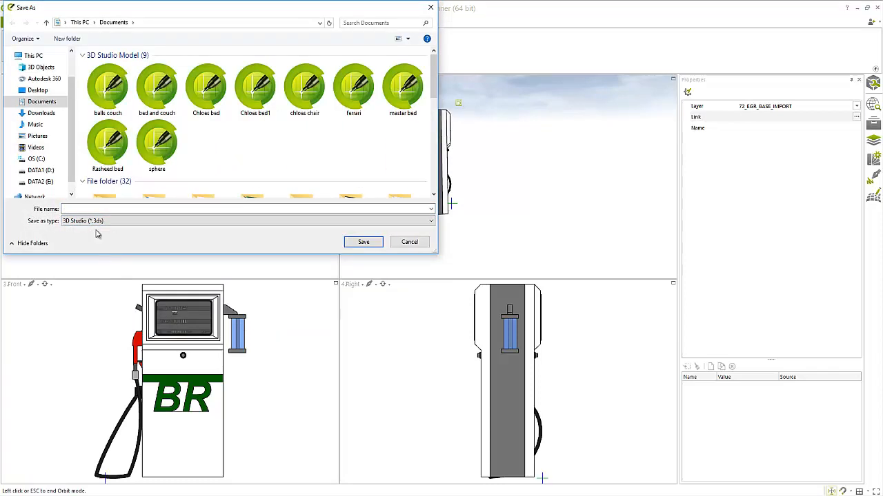
# Export the model as "petrol pump" into the petrol station folder on the Desktop with the default 3DS options.
pyautogui.click(37, 90)
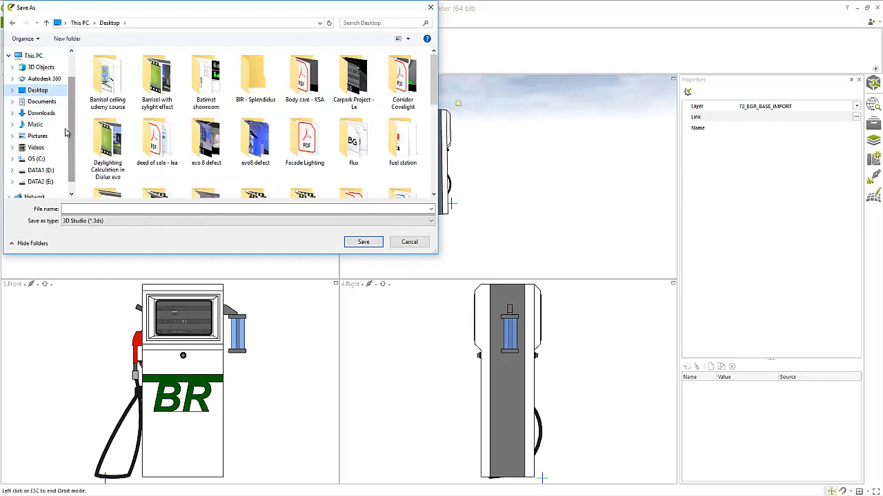
pyautogui.moveTo(434, 77); pyautogui.dragTo(437, 141)
pyautogui.doubleClick(403, 86)
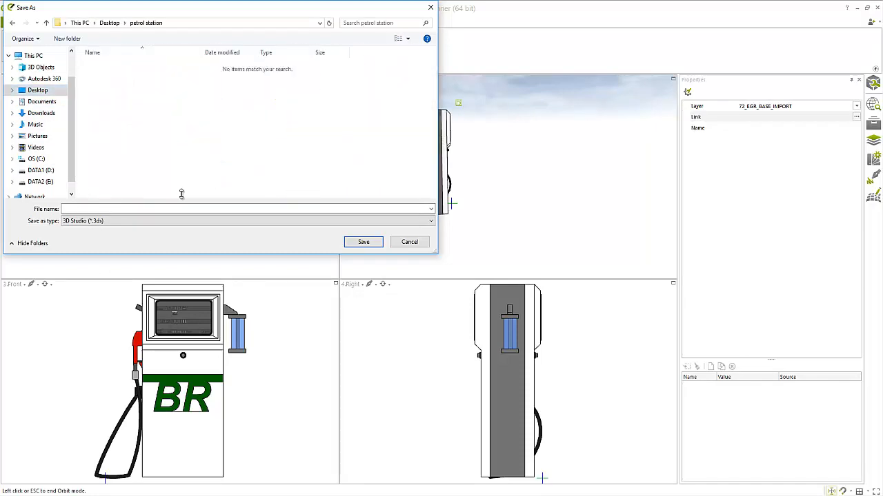
pyautogui.click(116, 210)
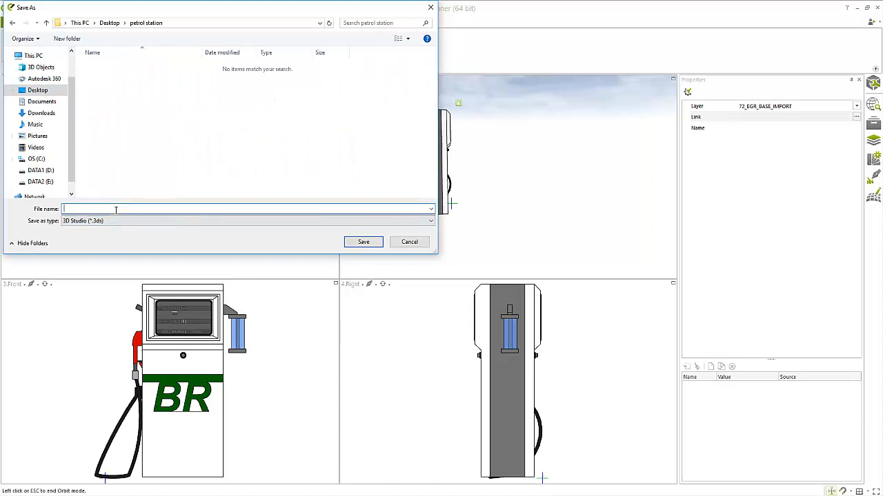
pyautogui.write('petrol pump')
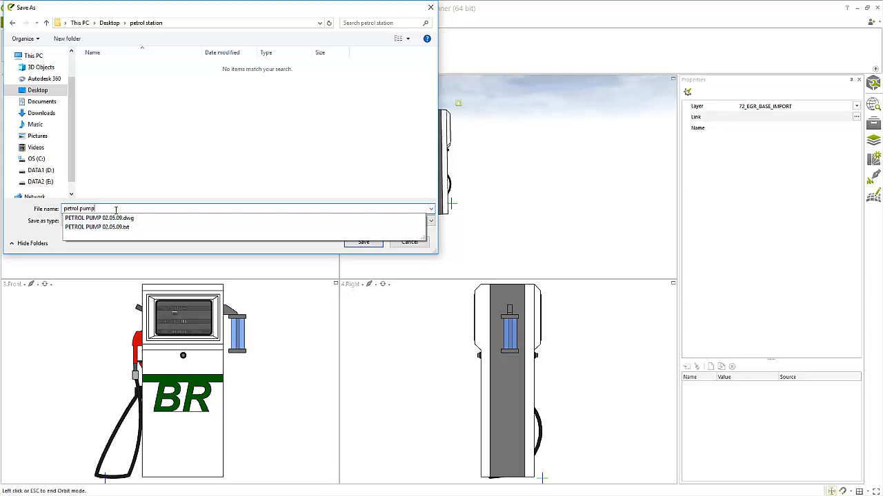
pyautogui.press('Return')
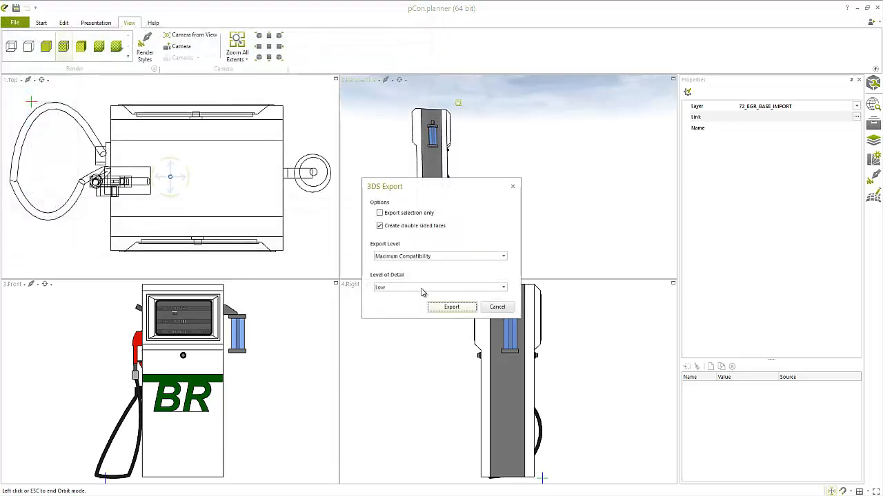
pyautogui.click(441, 310)
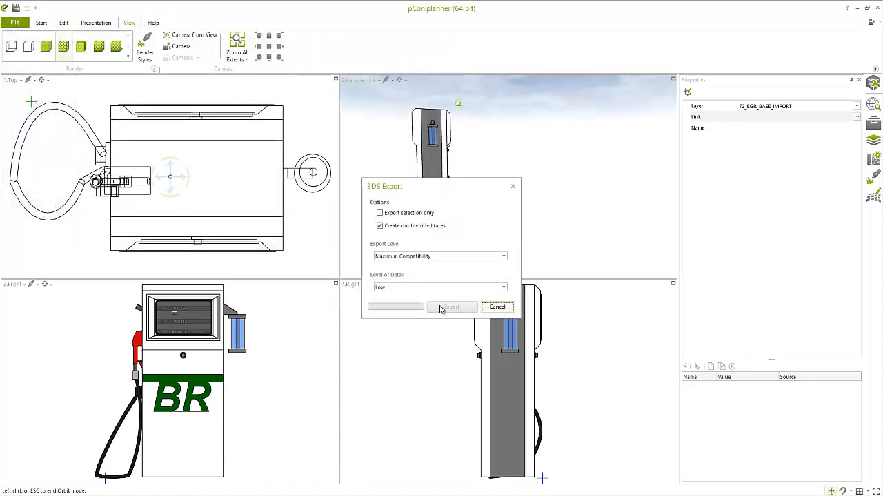
# Close pCon.planner, switch to DIALux evo and dismiss the reminder to save the project.
pyautogui.click(879, 9)
pyautogui.click(474, 285)
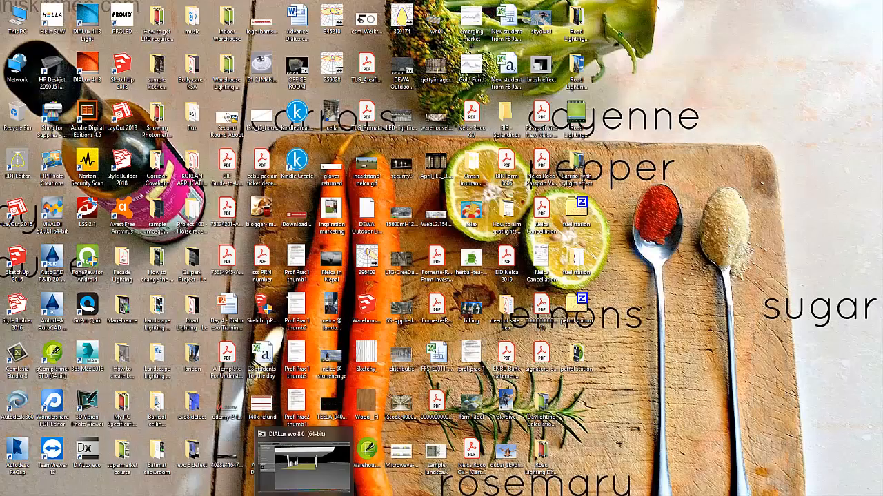
pyautogui.click(310, 457)
pyautogui.moveTo(259, 178); pyautogui.dragTo(281, 171, button='right')
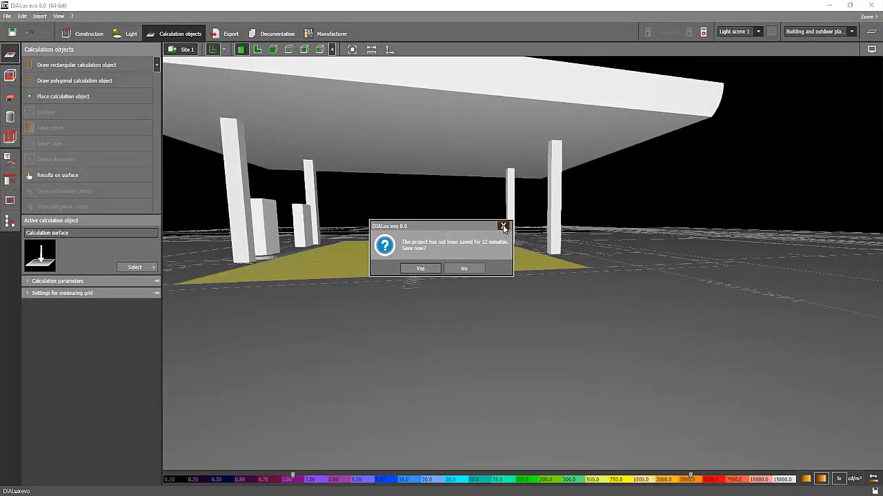
pyautogui.click(504, 226)
# Import the "petrol pump" 3DS file and place the pump under the canopy near the columns.
pyautogui.click(7, 16)
pyautogui.moveTo(49, 87)
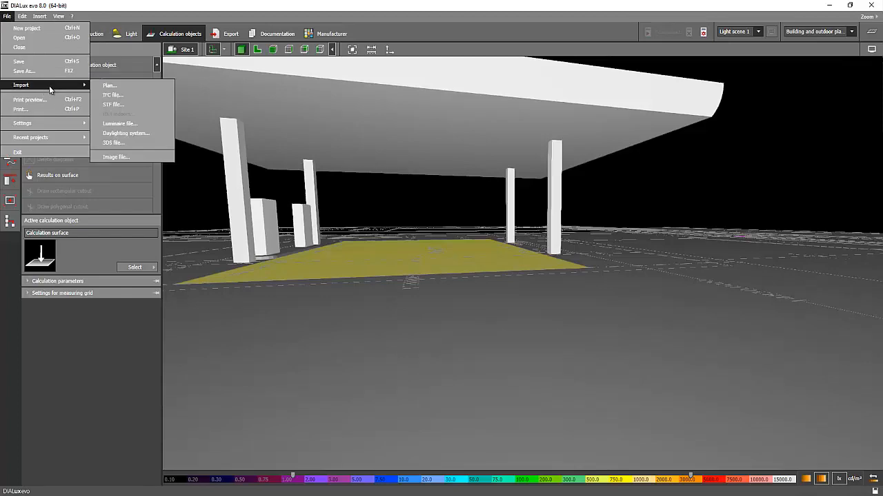
pyautogui.click(113, 142)
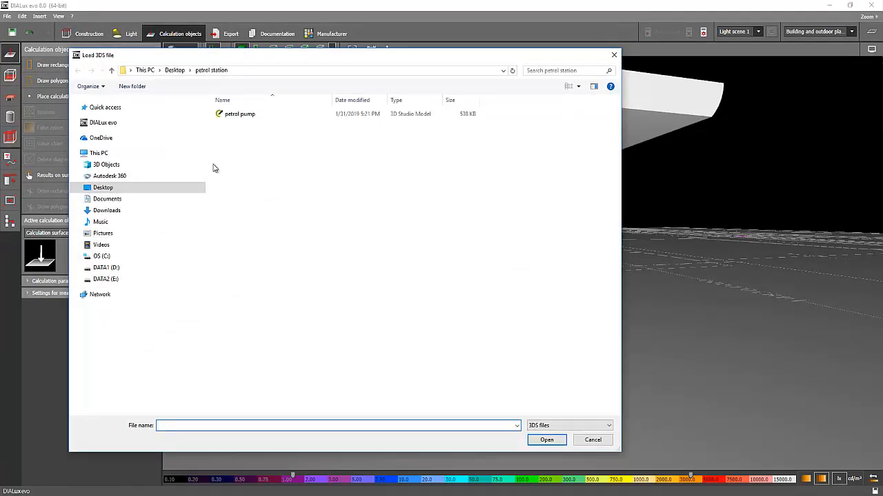
pyautogui.click(231, 114)
pyautogui.click(544, 440)
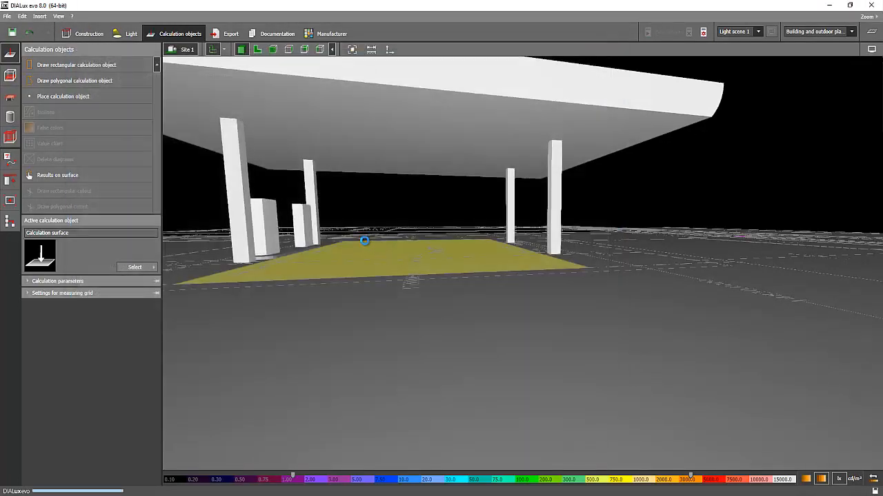
pyautogui.press('Escape')
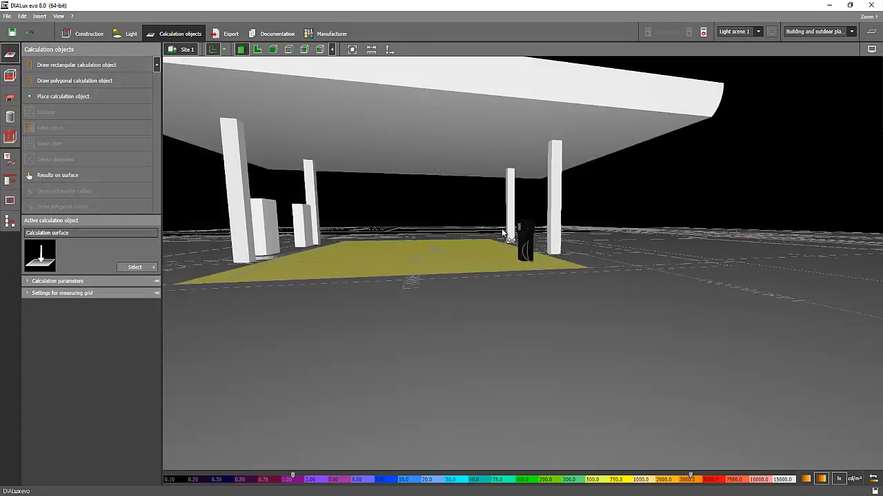
pyautogui.moveTo(505, 234); pyautogui.dragTo(477, 246, button='right')
pyautogui.scroll(3, 500, 223)
pyautogui.moveTo(471, 228); pyautogui.dragTo(403, 226, button='right')
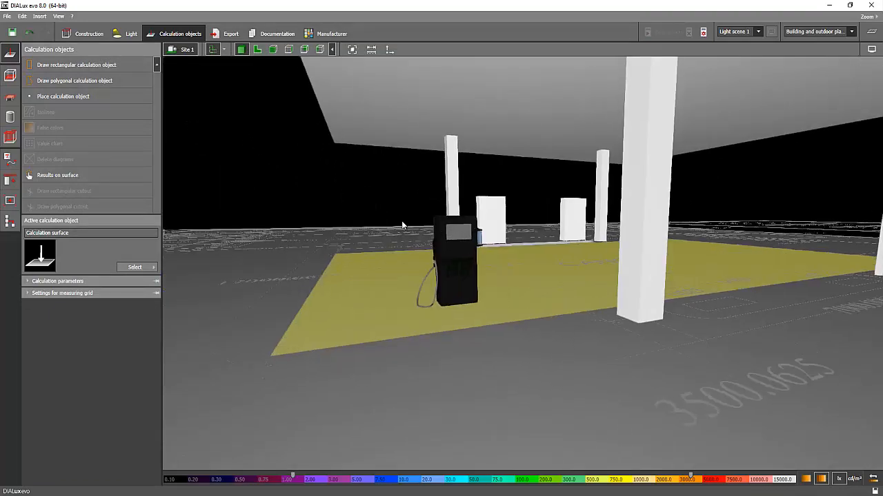
# Pick the canopy's material and change it to white, with RGB 255, 255, 255 and a 90% reflection factor.
pyautogui.click(89, 33)
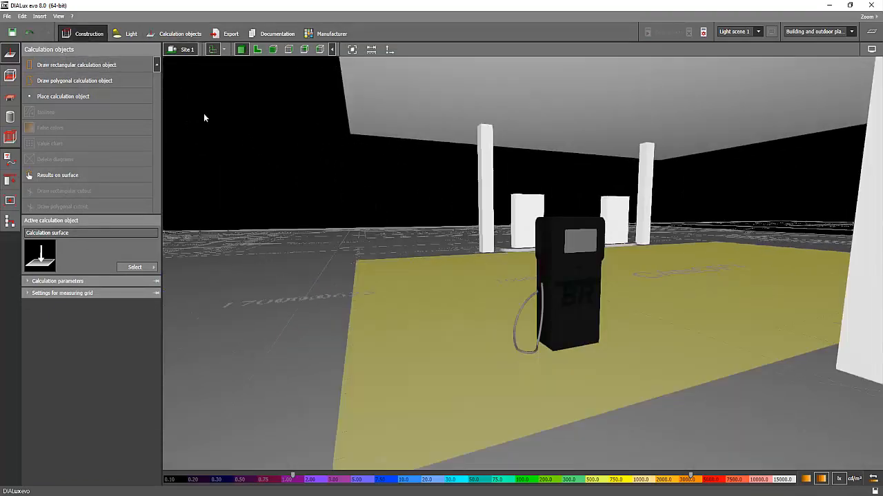
pyautogui.click(11, 281)
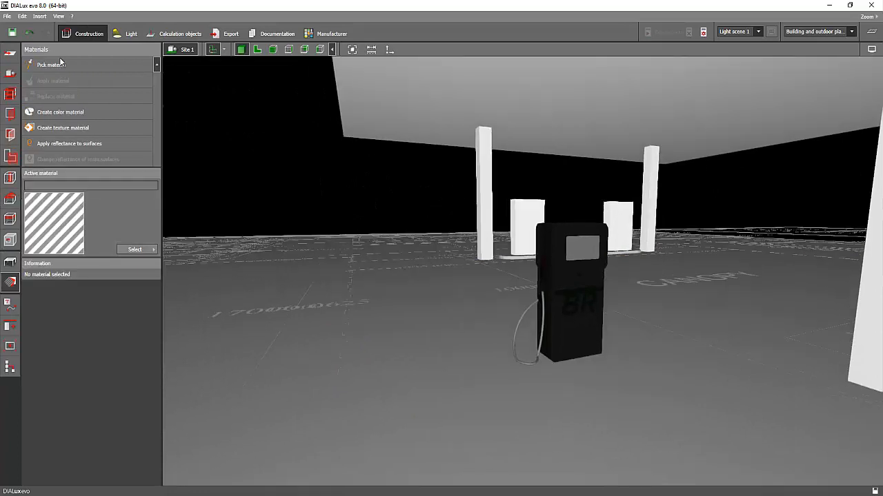
pyautogui.click(414, 103)
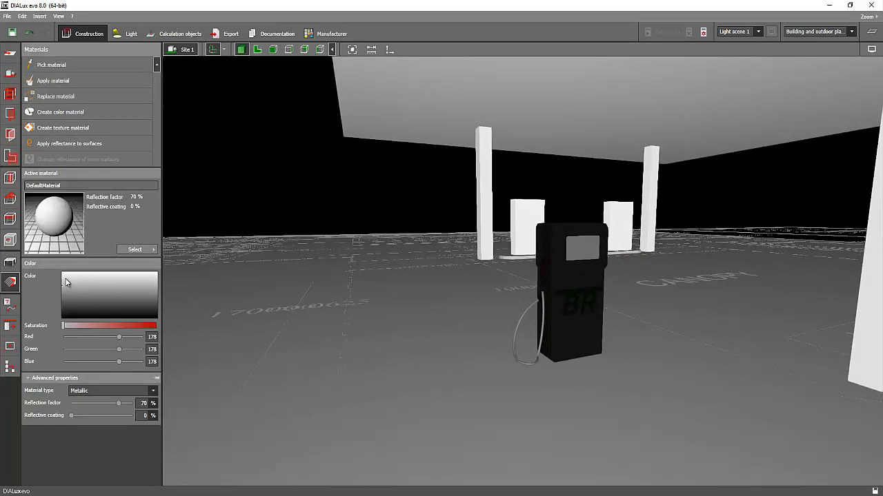
pyautogui.moveTo(66, 281); pyautogui.dragTo(61, 267)
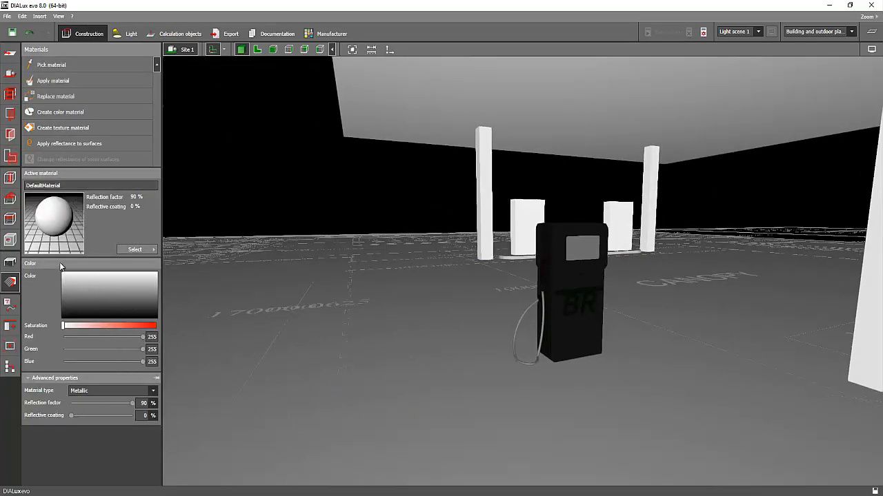
# Apply the white material to the black body of the petrol pump and check it from the side.
pyautogui.click(561, 280)
pyautogui.moveTo(387, 208); pyautogui.dragTo(609, 277, button='right')
pyautogui.scroll(3, 601, 293)
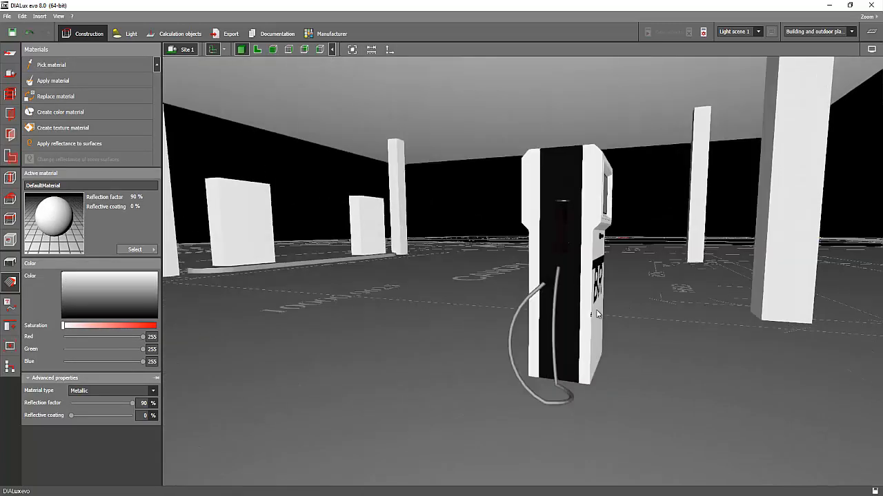
# Change the active material to a dark green and apply it to the BR logo on the pump's front.
pyautogui.moveTo(597, 311); pyautogui.dragTo(480, 271, button='right')
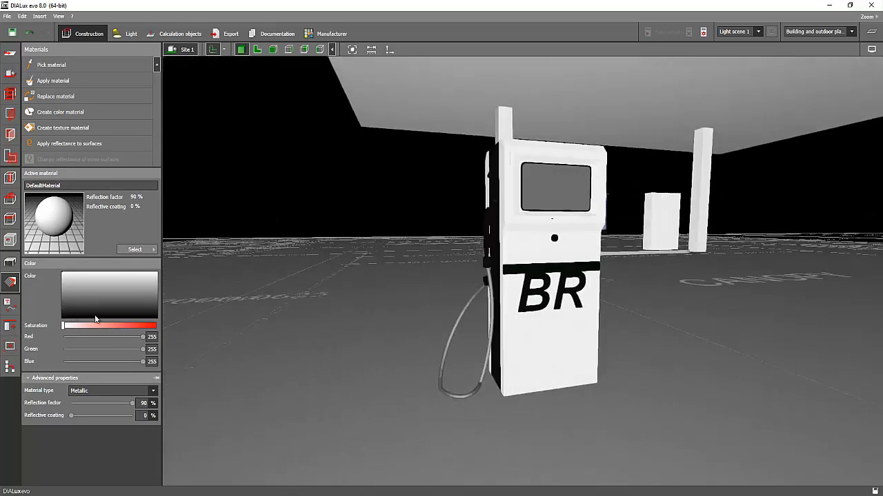
pyautogui.moveTo(95, 316)
pyautogui.mouseDown()
pyautogui.moveTo(100, 307)
pyautogui.moveTo(91, 329)
pyautogui.moveTo(109, 323)
pyautogui.mouseUp()
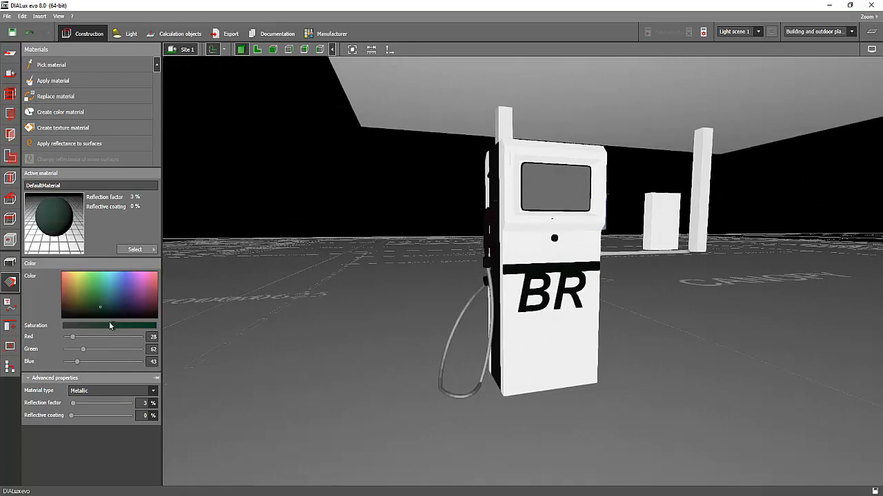
pyautogui.click(102, 305)
pyautogui.click(526, 300)
# Set the active material to red, RGB 130, 47, 47, and apply it to the pump's fuel nozzle.
pyautogui.moveTo(483, 248); pyautogui.dragTo(524, 235, button='right')
pyautogui.scroll(3, 290, 236)
pyautogui.moveTo(120, 297); pyautogui.dragTo(71, 298)
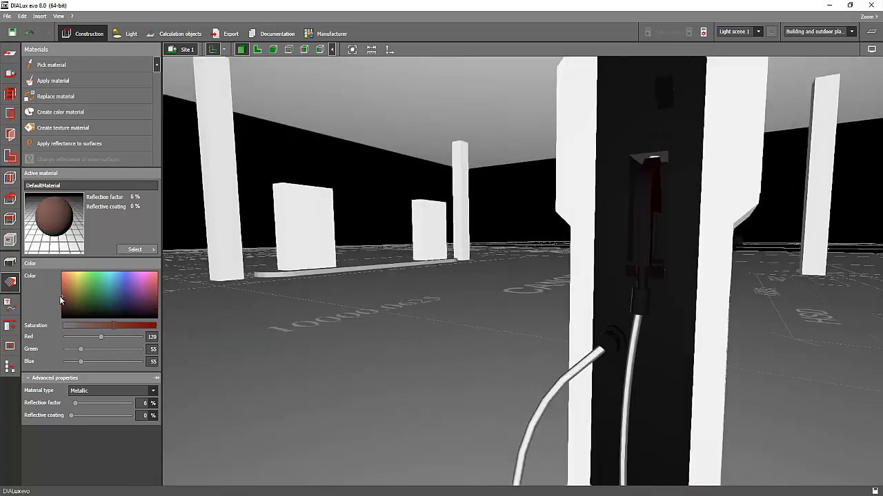
pyautogui.click(118, 326)
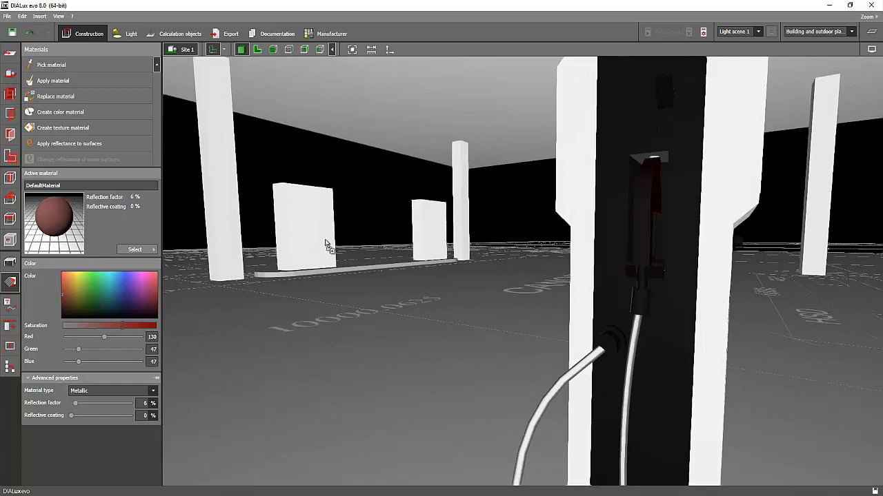
pyautogui.click(642, 247)
pyautogui.moveTo(514, 220); pyautogui.dragTo(452, 209, button='right')
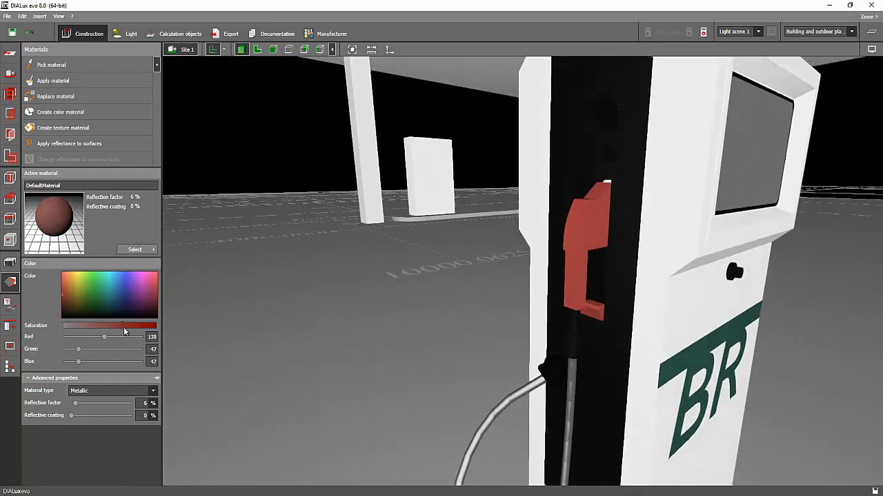
# Set the active material to dark grey, RGB 80, 80, 80, and apply it to the pump's black side panel.
pyautogui.moveTo(124, 328)
pyautogui.mouseDown()
pyautogui.moveTo(88, 326)
pyautogui.moveTo(69, 309)
pyautogui.moveTo(60, 329)
pyautogui.moveTo(74, 307)
pyautogui.mouseUp()
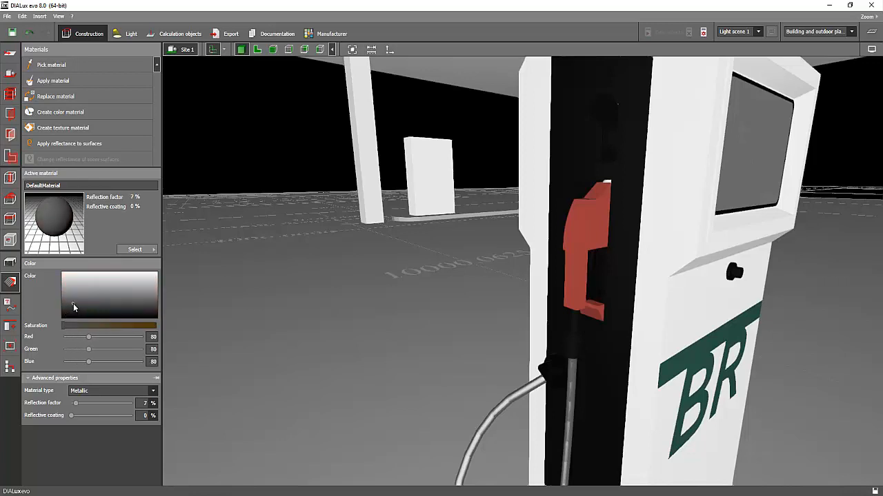
pyautogui.scroll(-10, 536, 187)
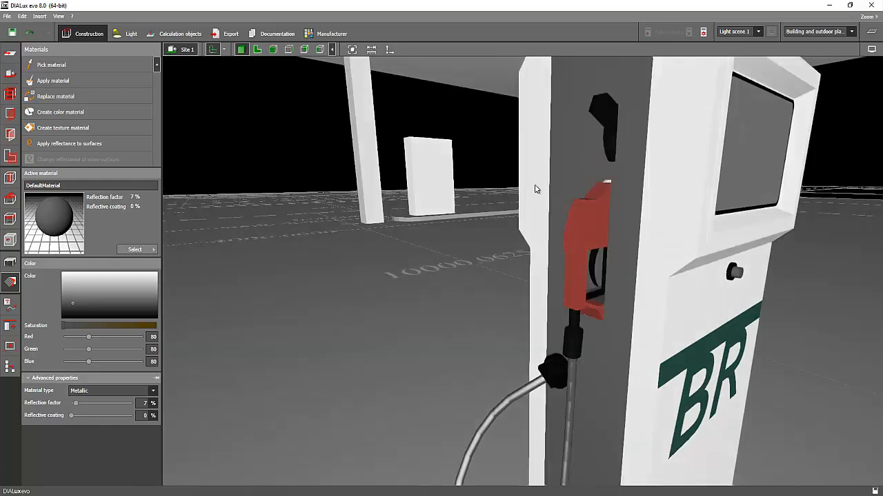
pyautogui.moveTo(488, 274); pyautogui.dragTo(531, 302)
pyautogui.moveTo(532, 301); pyautogui.dragTo(364, 185, button='right')
pyautogui.scroll(-4, 390, 177)
# Select the petrol pump as a furniture object and examine its position under the canopy.
pyautogui.click(10, 262)
pyautogui.moveTo(357, 219); pyautogui.dragTo(520, 254, button='right')
pyautogui.click(576, 242)
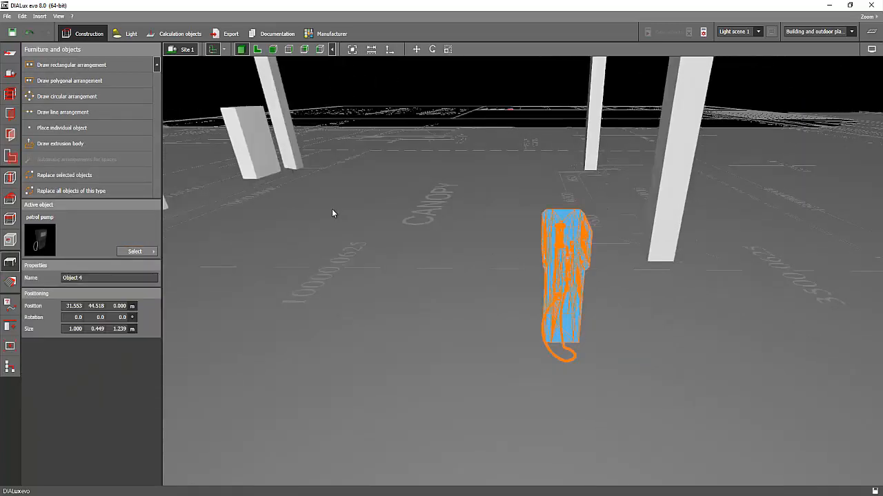
pyautogui.moveTo(333, 211); pyautogui.dragTo(495, 153, button='right')
pyautogui.moveTo(373, 195); pyautogui.dragTo(611, 285, button='right')
# Start an extrusion body in the floor plan by tracing the upper straight edge of the lower HSD pump island.
pyautogui.click(258, 50)
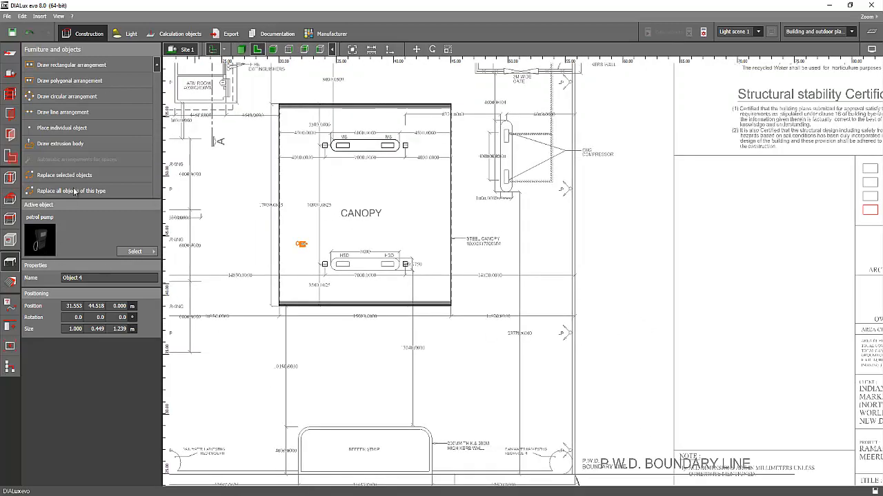
pyautogui.click(61, 144)
pyautogui.scroll(3, 376, 293)
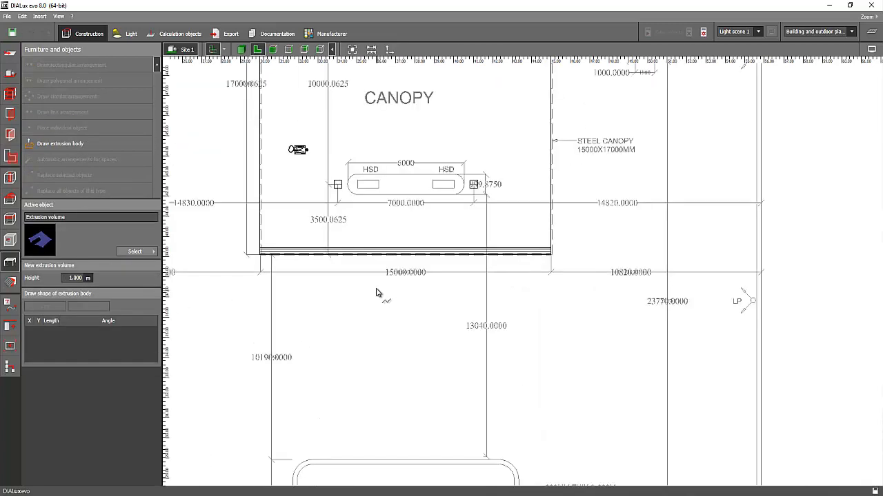
pyautogui.scroll(4, 380, 186)
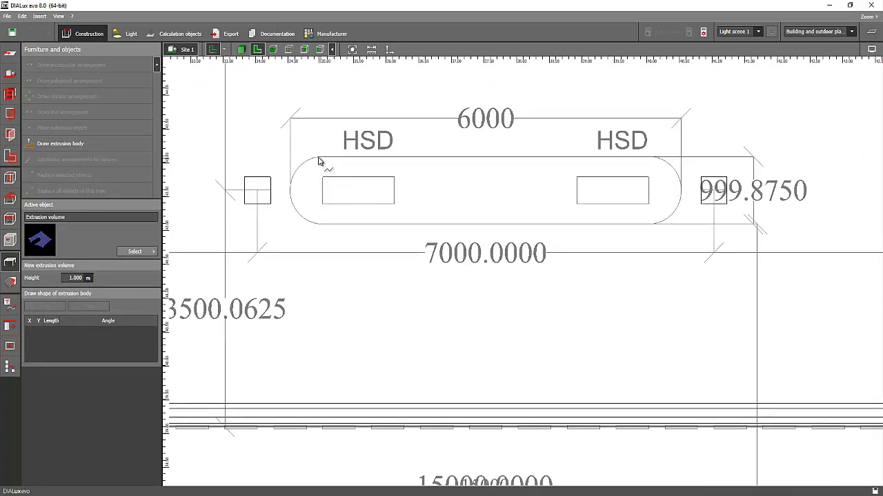
pyautogui.click(318, 160)
pyautogui.click(654, 158)
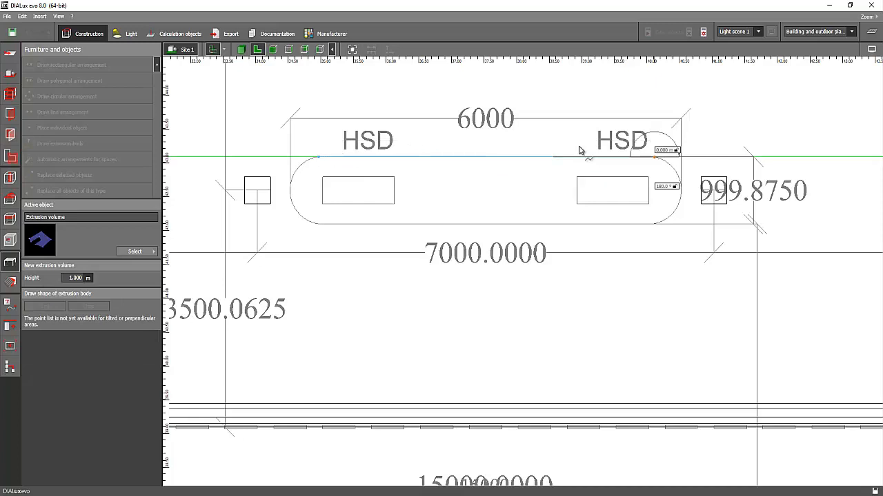
pyautogui.click(674, 170)
pyautogui.scroll(2, 672, 171)
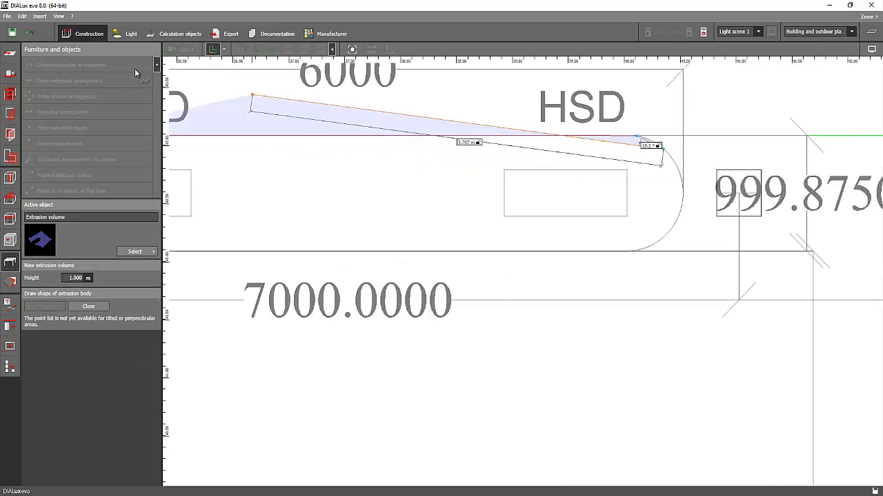
pyautogui.click(27, 34)
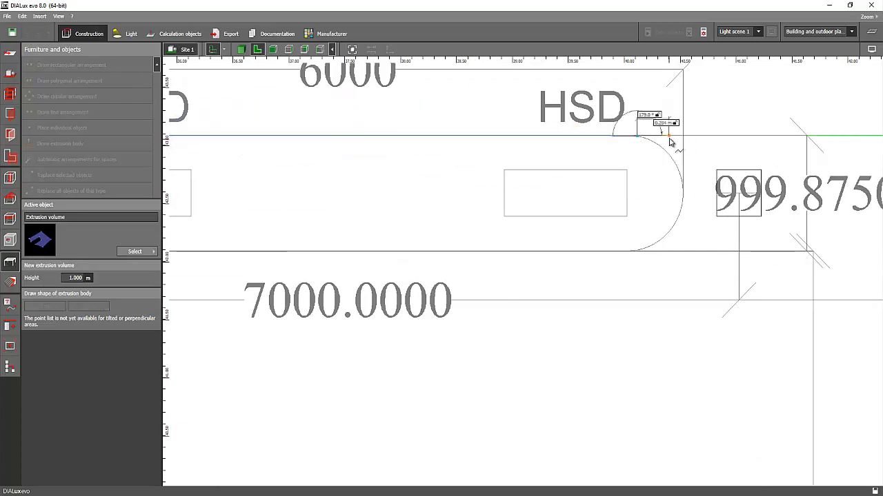
# Trace the rounded right end of the HSD island with closely spaced outline points down to its lower edge.
pyautogui.click(673, 161)
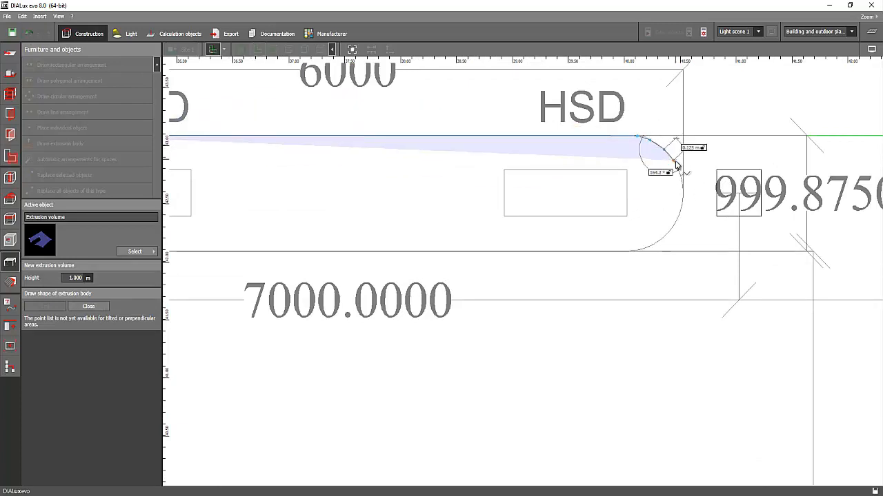
pyautogui.click(682, 186)
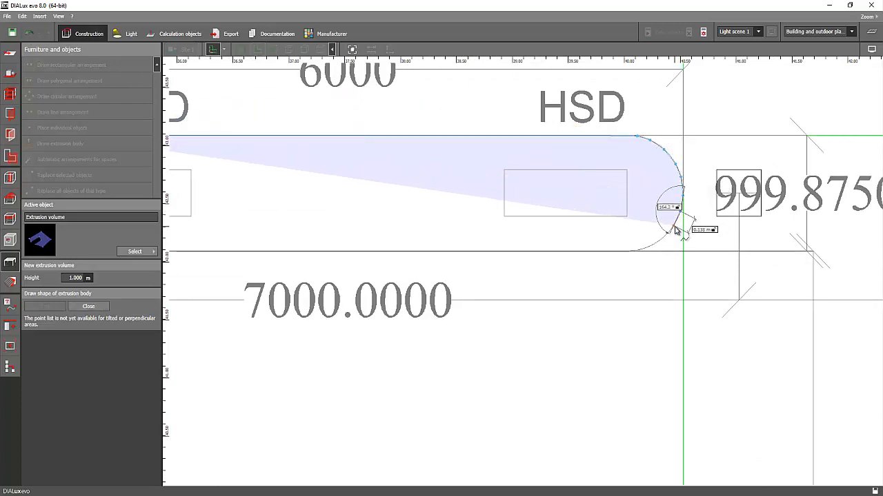
pyautogui.click(673, 226)
pyautogui.click(661, 239)
pyautogui.click(652, 245)
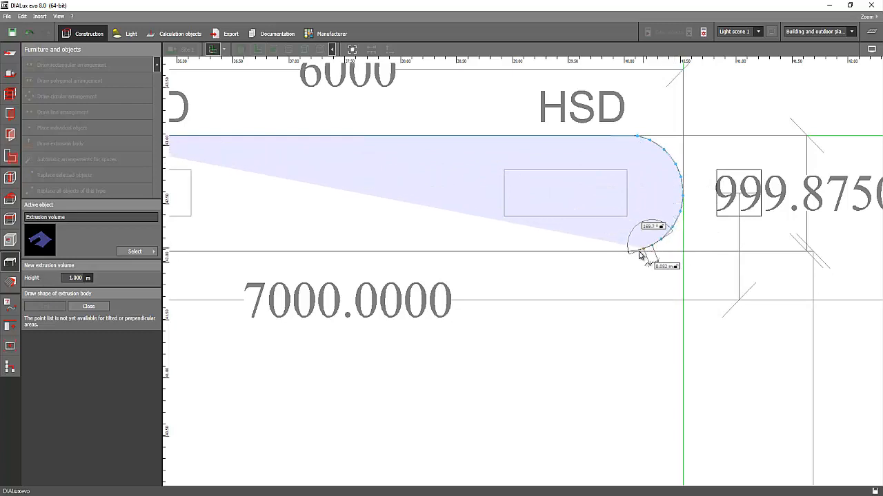
pyautogui.click(631, 251)
# Continue the extrusion outline along the island's lower straight edge to the start of its left curve.
pyautogui.scroll(-2, 538, 269)
pyautogui.moveTo(393, 235); pyautogui.dragTo(591, 240, button='middle')
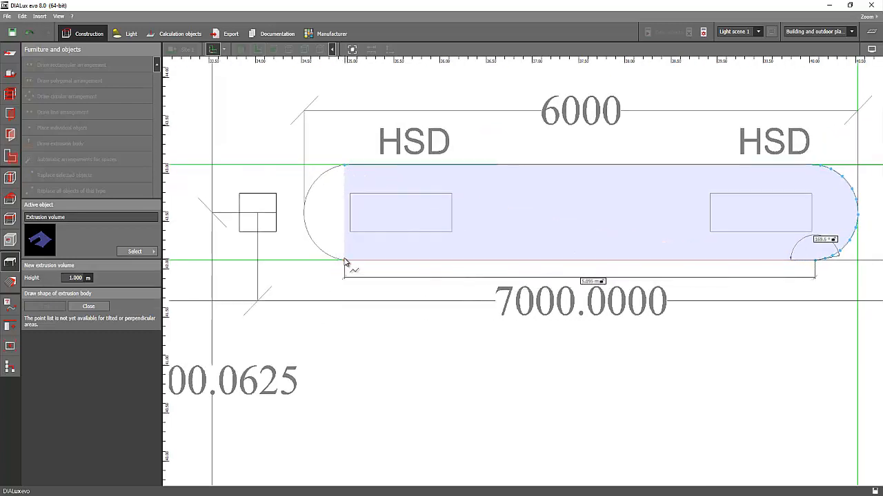
pyautogui.click(344, 261)
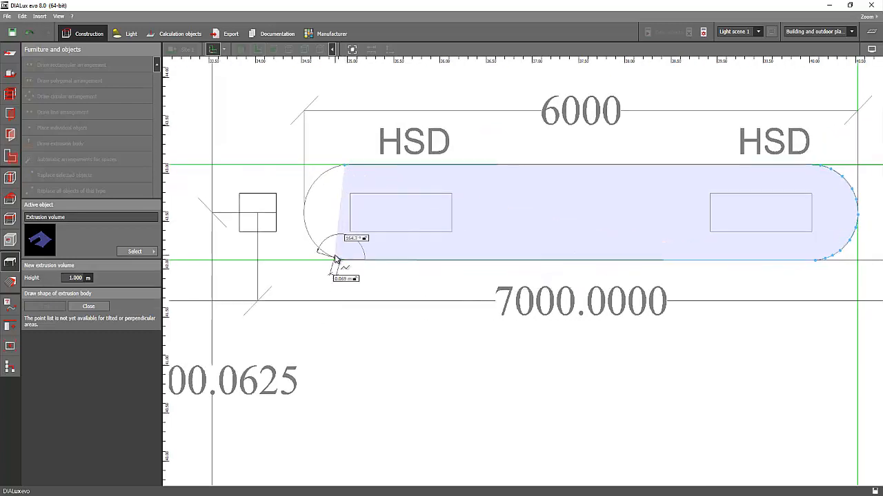
# Trace the island's rounded left end, undoing one misplaced point, and close the outline to create the extrusion body.
pyautogui.click(309, 232)
pyautogui.click(28, 33)
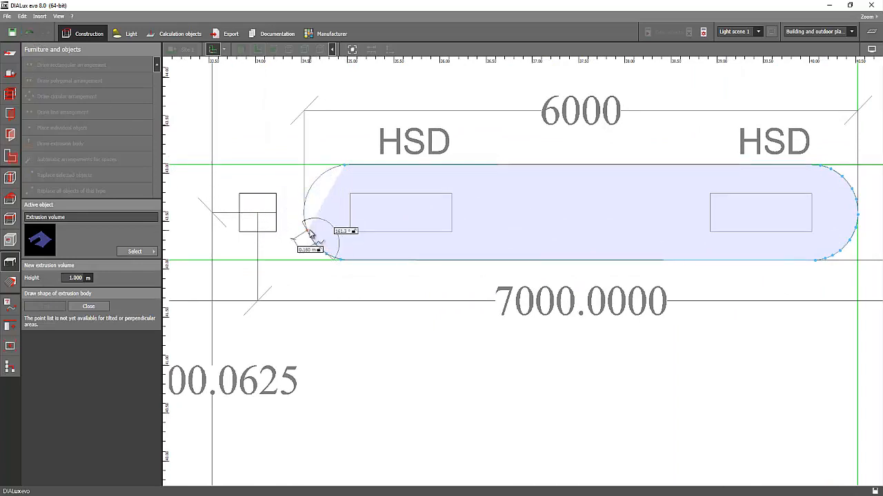
pyautogui.click(307, 229)
pyautogui.click(306, 196)
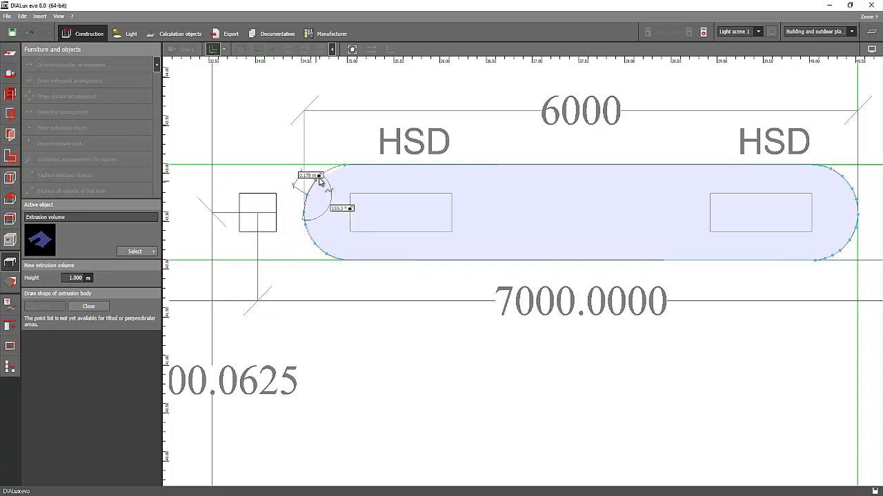
pyautogui.click(316, 180)
pyautogui.click(328, 171)
pyautogui.scroll(2, 336, 170)
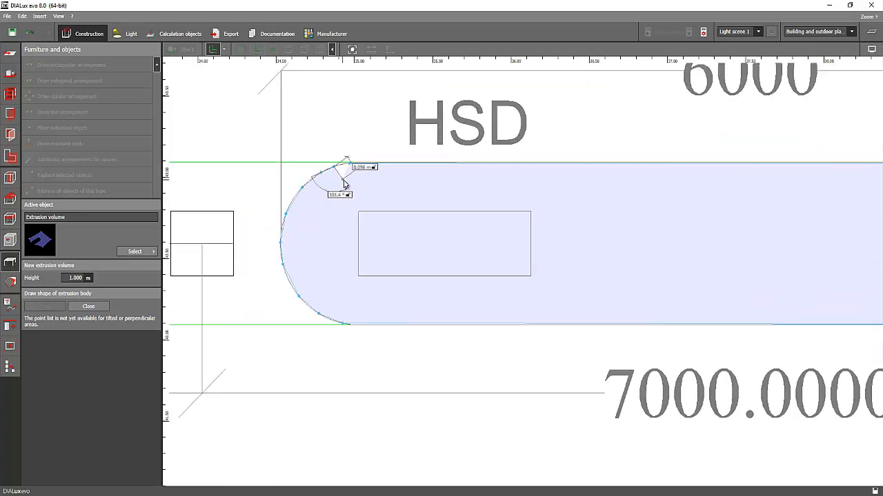
pyautogui.rightClick(345, 178)
pyautogui.click(372, 186)
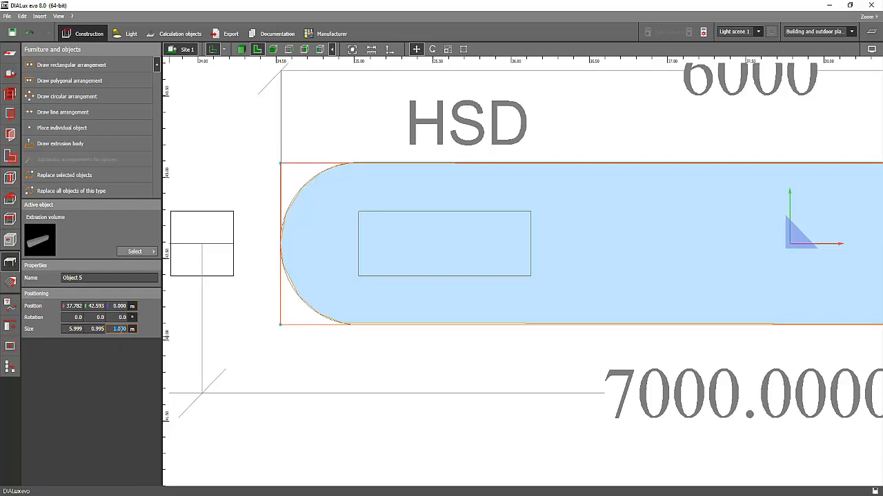
# Set the island extrusion's height to 0.1 m and check it beside the pump in 3D.
pyautogui.click(241, 49)
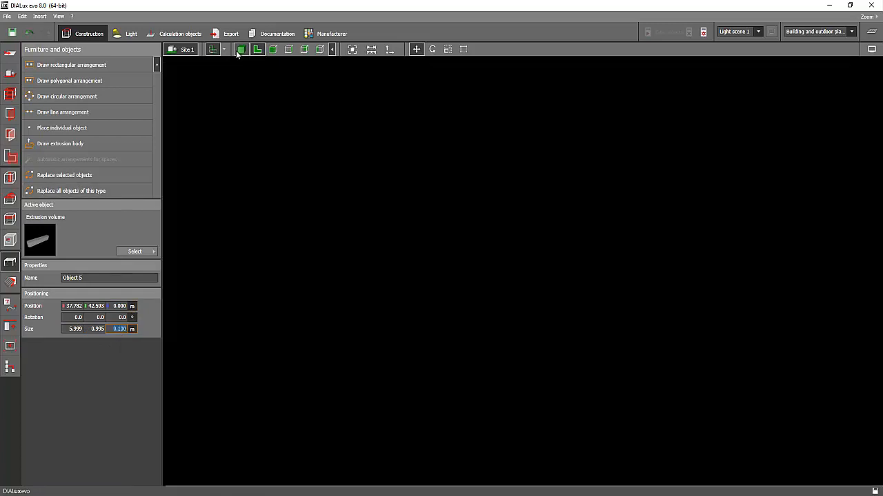
pyautogui.click(347, 194)
pyautogui.scroll(3, 338, 190)
pyautogui.moveTo(337, 191); pyautogui.dragTo(236, 252)
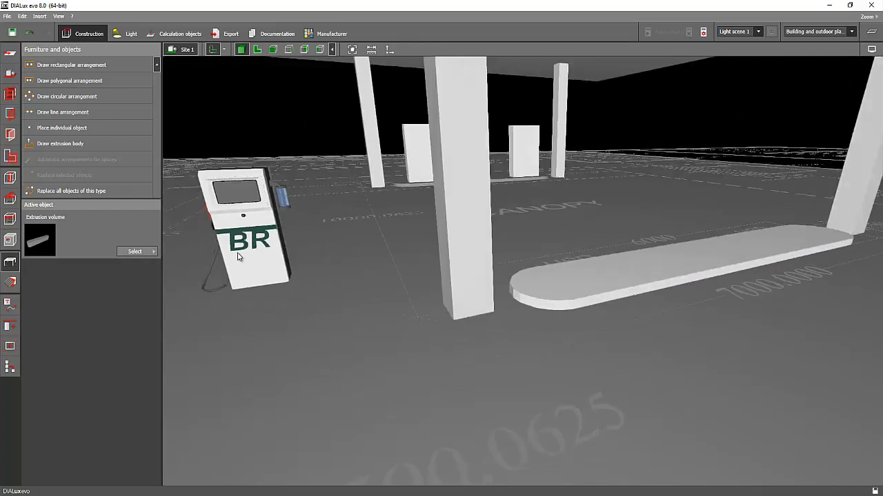
# Move the petrol pump in a side view onto the island's top, to Y 42.829 m and 0.1 m height.
pyautogui.click(237, 252)
pyautogui.click(290, 49)
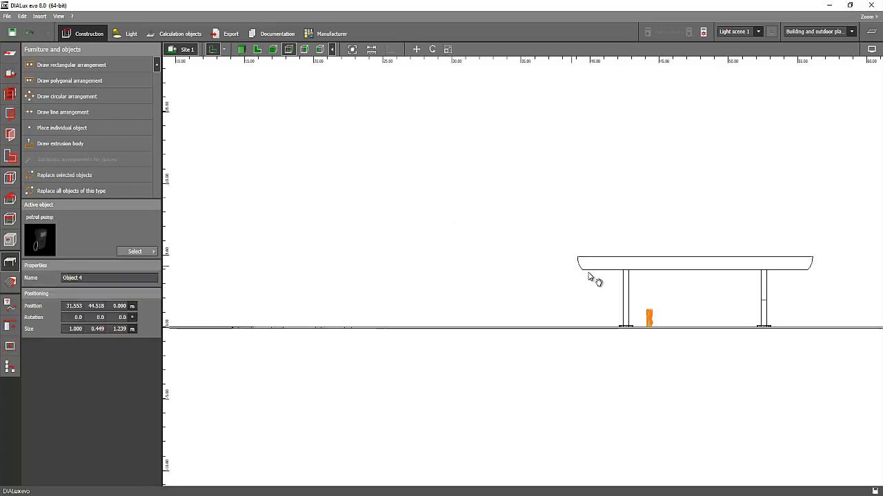
pyautogui.scroll(2, 509, 313)
pyautogui.scroll(3, 408, 211)
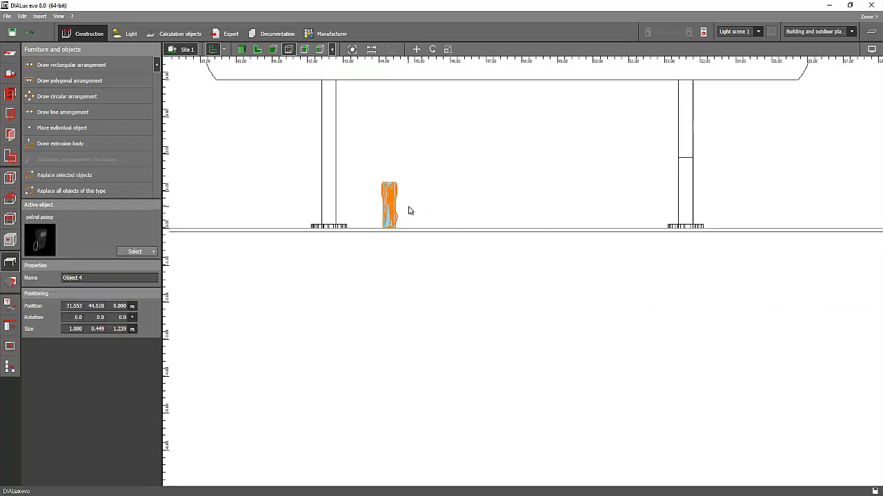
pyautogui.click(397, 219)
pyautogui.scroll(2, 389, 234)
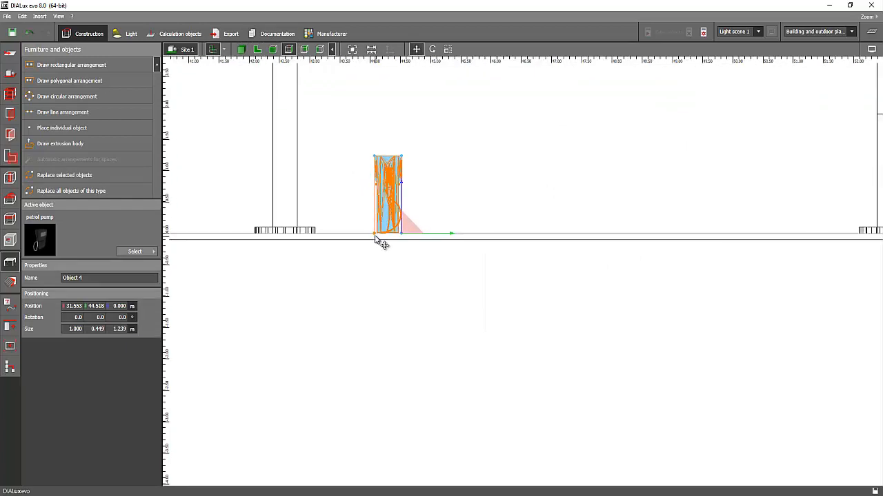
pyautogui.moveTo(380, 242); pyautogui.dragTo(281, 236)
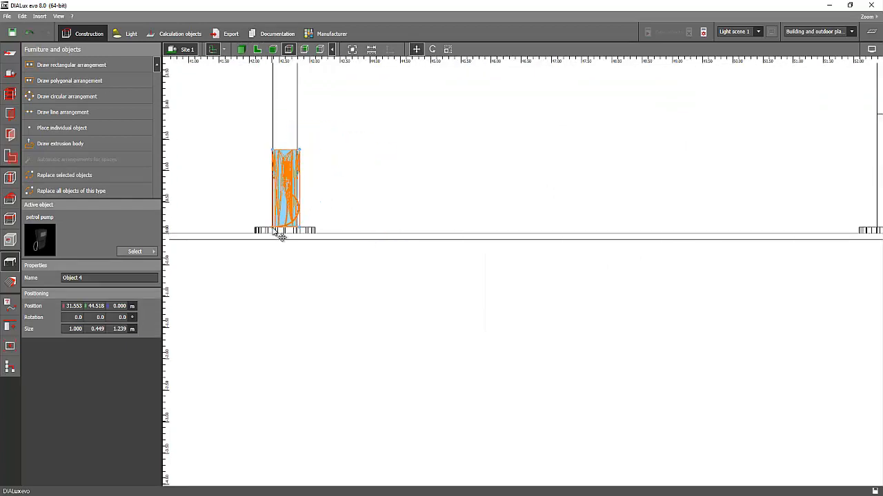
# Move the petrol pump in plan onto the island's left HSD rectangle, at about X 35.125 m and Y 42.824 m.
pyautogui.click(256, 49)
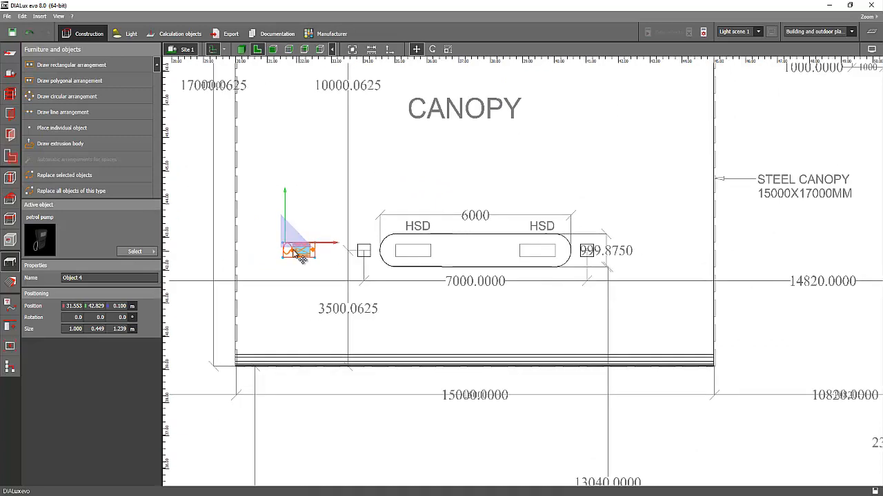
pyautogui.scroll(3, 301, 256)
pyautogui.moveTo(311, 238); pyautogui.dragTo(520, 238)
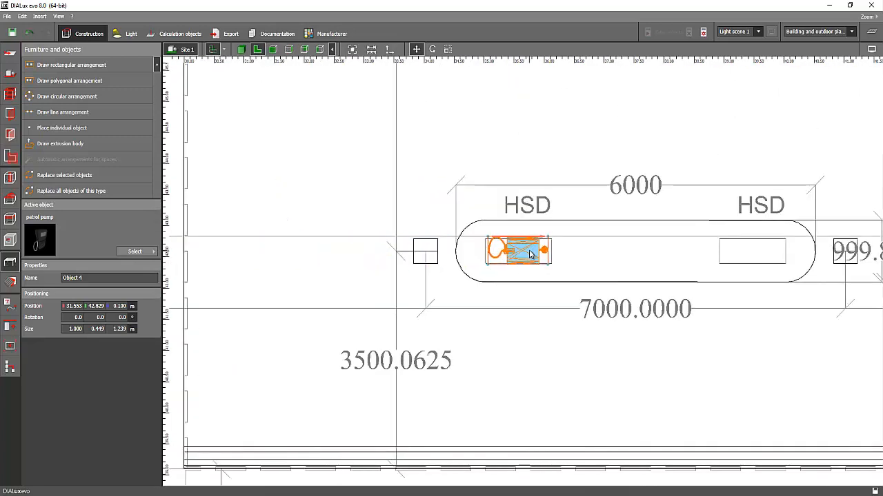
pyautogui.scroll(3, 545, 259)
pyautogui.scroll(2, 539, 273)
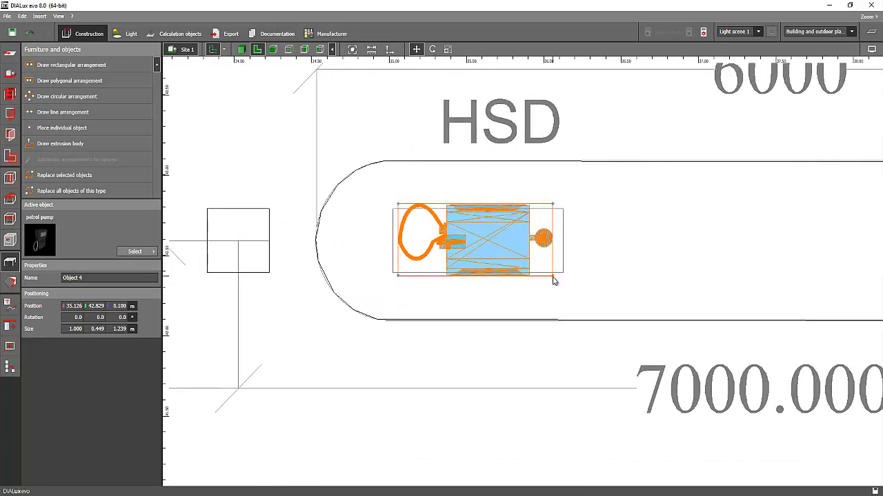
# Lower the petrol pump in the front view to 0.09 m height so its base meets the island, and check it in 3D.
pyautogui.click(241, 49)
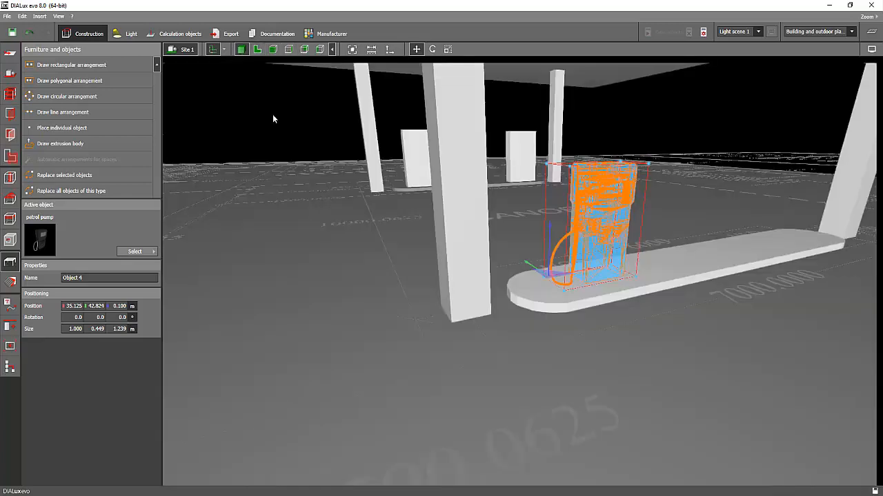
pyautogui.click(272, 114)
pyautogui.moveTo(286, 117); pyautogui.dragTo(318, 131, button='right')
pyautogui.click(602, 226)
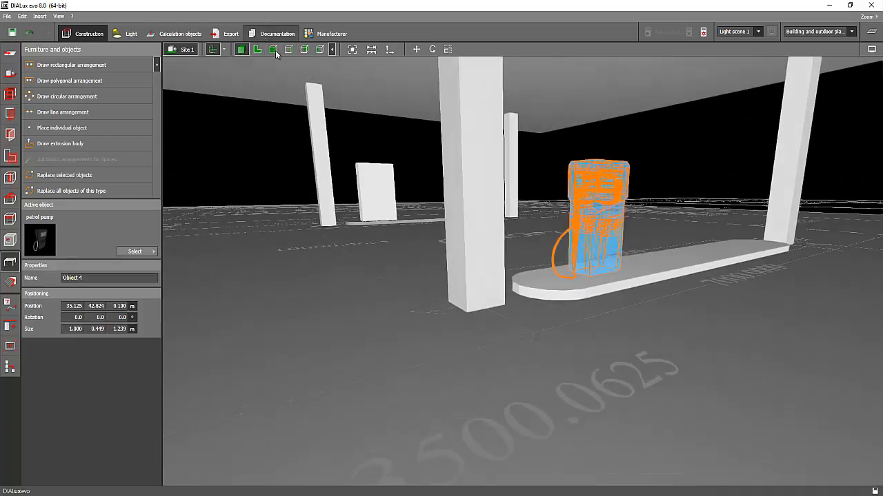
pyautogui.click(274, 50)
pyautogui.scroll(6, 429, 299)
pyautogui.scroll(1, 436, 278)
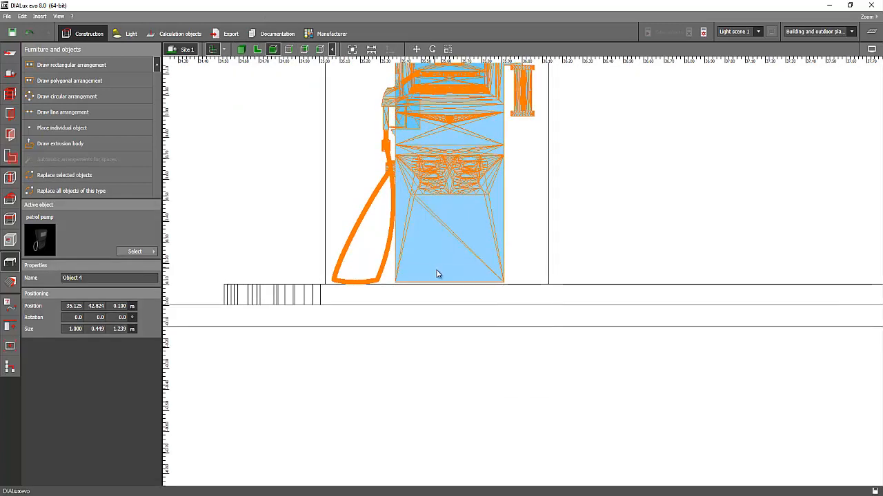
pyautogui.rightClick(434, 269)
pyautogui.click(446, 276)
pyautogui.scroll(4, 448, 279)
pyautogui.moveTo(269, 240); pyautogui.dragTo(270, 243)
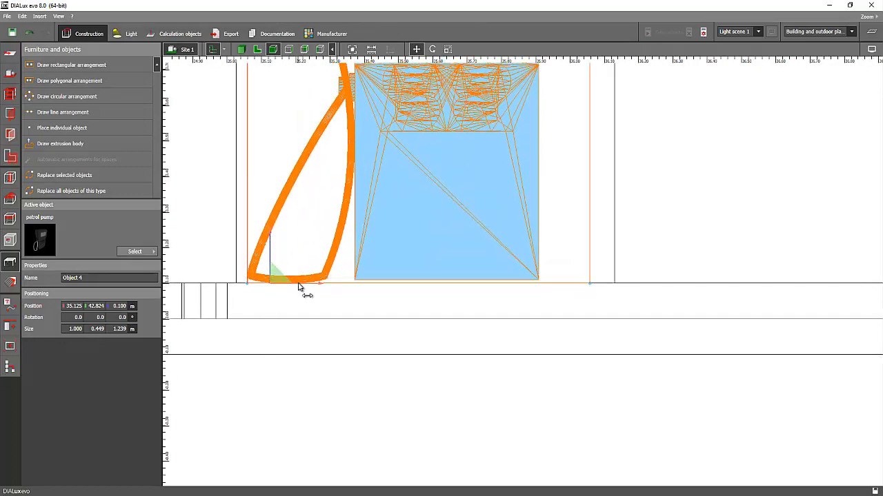
pyautogui.scroll(3, 299, 286)
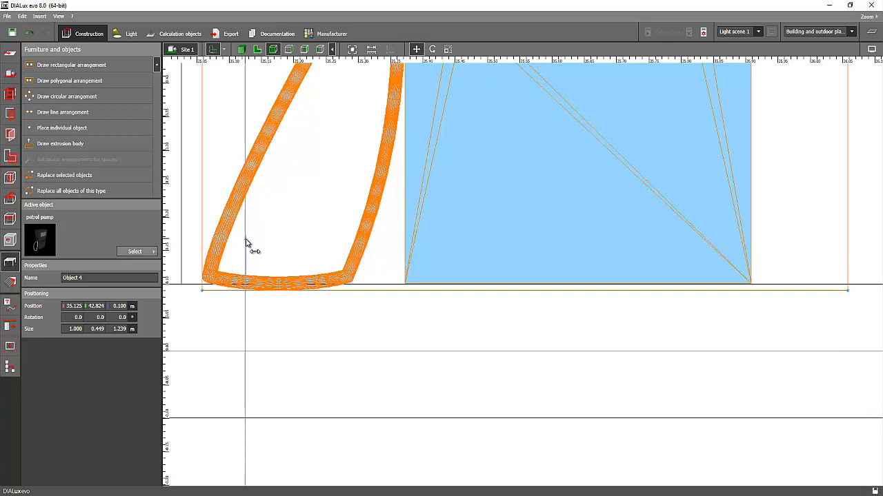
pyautogui.moveTo(246, 239); pyautogui.dragTo(246, 239)
pyautogui.click(242, 50)
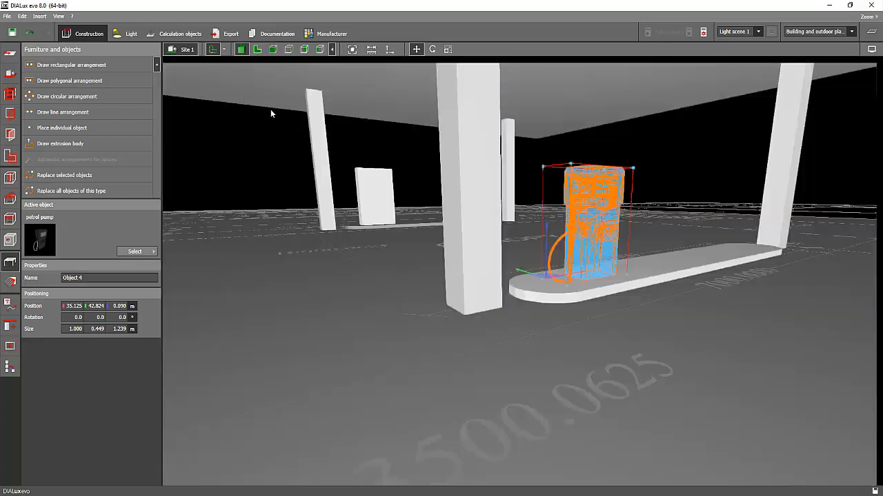
pyautogui.click(262, 148)
pyautogui.moveTo(350, 205); pyautogui.dragTo(597, 263, button='right')
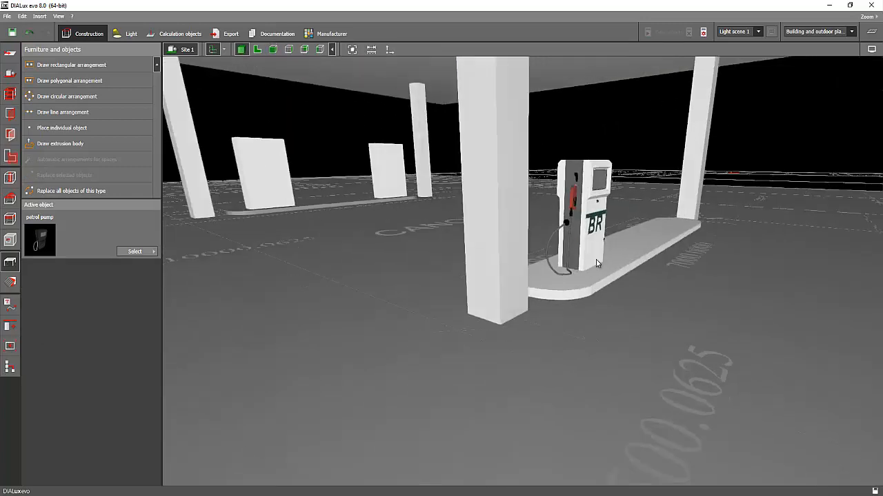
# Copy the petrol pump in plan and place the copy on the island's right HSD rectangle, at about X 38.999 m and Y 42.824 m.
pyautogui.click(588, 225)
pyautogui.click(257, 49)
pyautogui.scroll(-5, 408, 289)
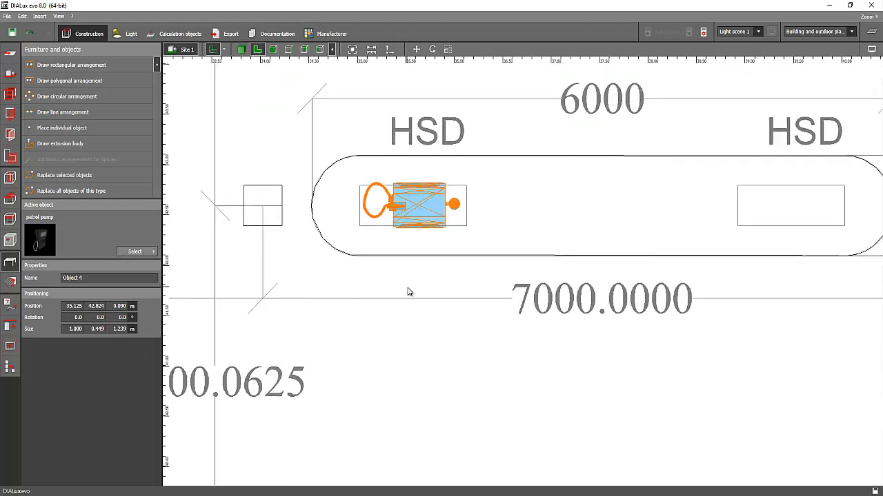
pyautogui.hotkey('ctrl', 'c')
pyautogui.hotkey('ctrl', 'v')
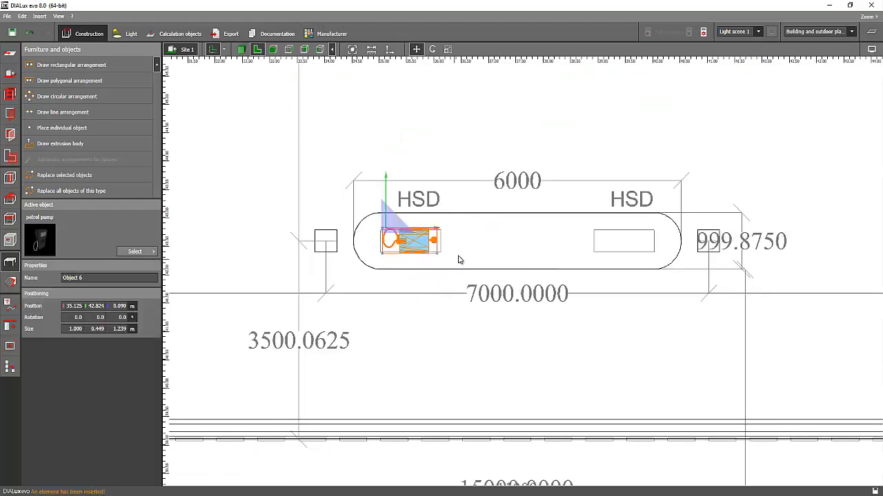
pyautogui.moveTo(444, 240); pyautogui.dragTo(648, 229)
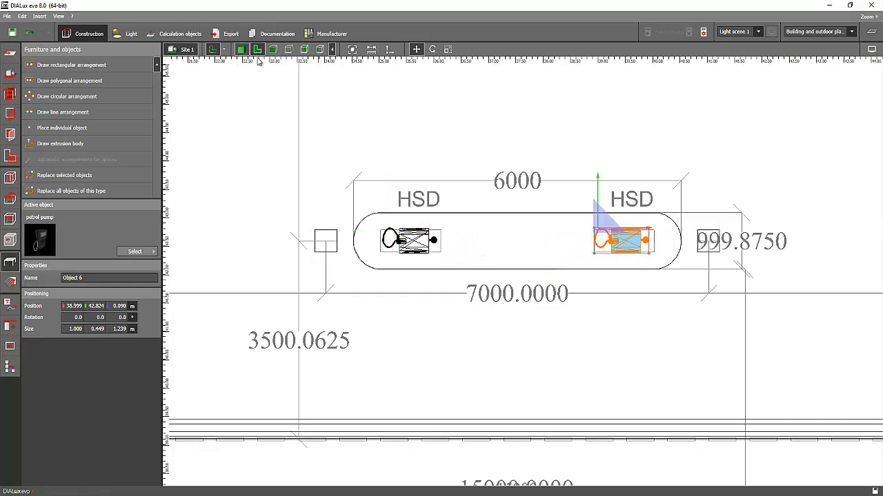
# Inspect both petrol pumps on the island beneath the canopy in 3D.
pyautogui.click(241, 50)
pyautogui.click(324, 128)
pyautogui.moveTo(476, 161); pyautogui.dragTo(325, 124, button='right')
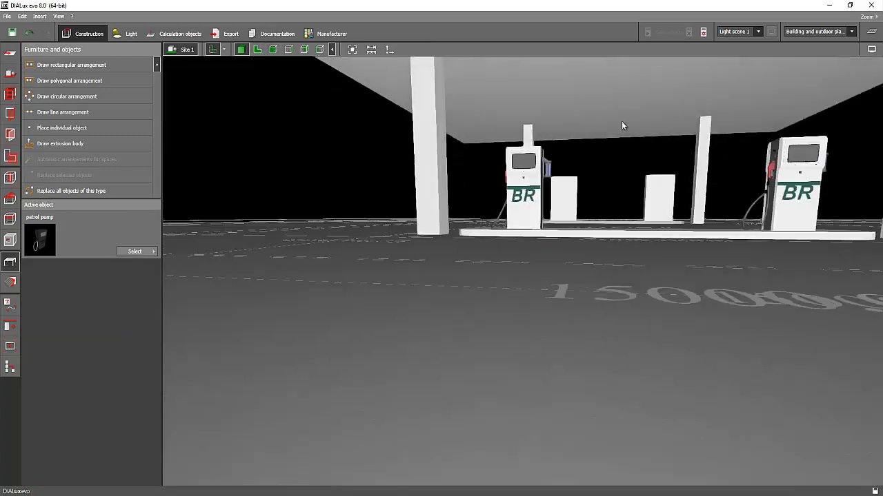
pyautogui.moveTo(621, 126); pyautogui.dragTo(562, 225, button='right')
pyautogui.scroll(-3, 560, 229)
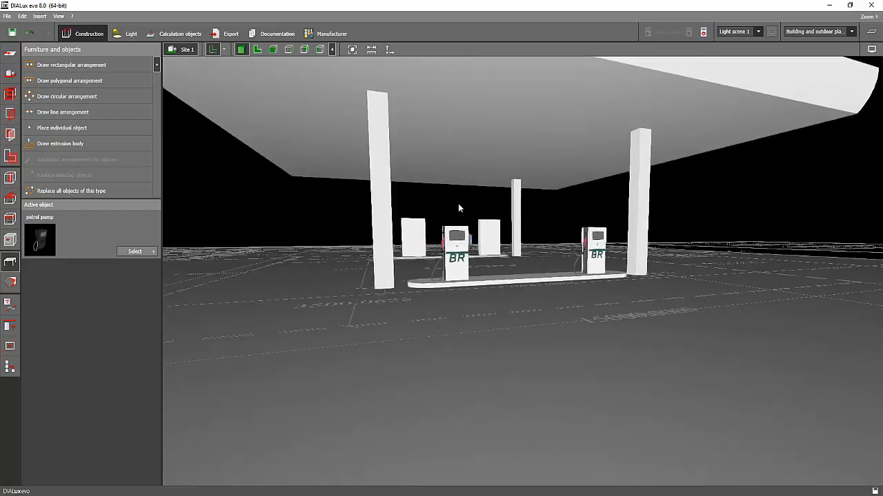
pyautogui.moveTo(457, 205); pyautogui.dragTo(491, 218, button='right')
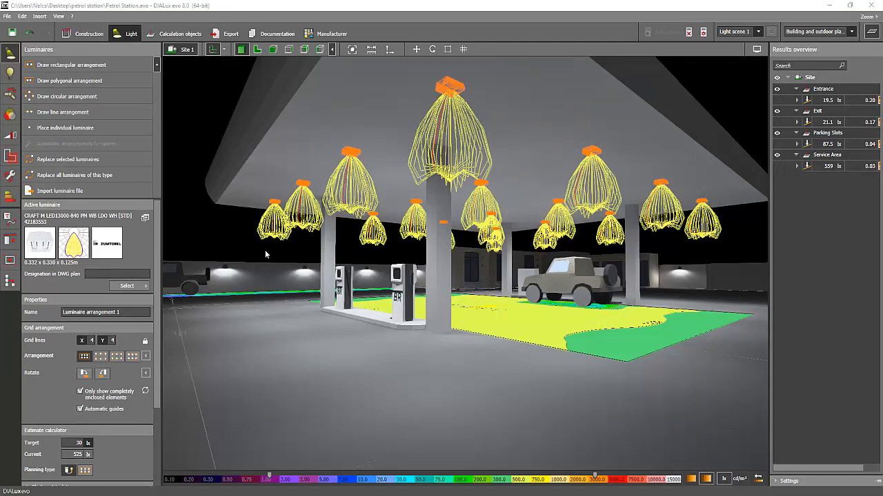
# Examine the finished station's false-colour illuminance on the service area, parking slots, entrance and exit in 3D.
pyautogui.scroll(-10, 265, 255)
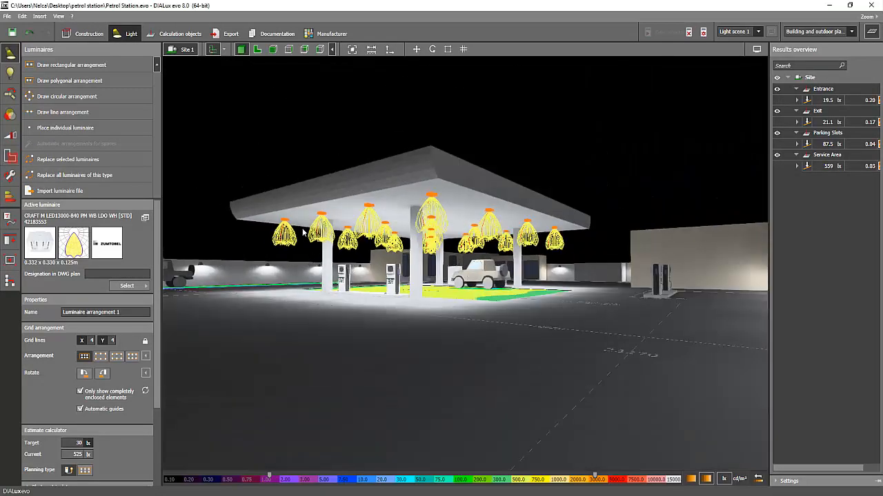
pyautogui.moveTo(302, 231); pyautogui.dragTo(301, 214, button='right')
pyautogui.click(297, 135)
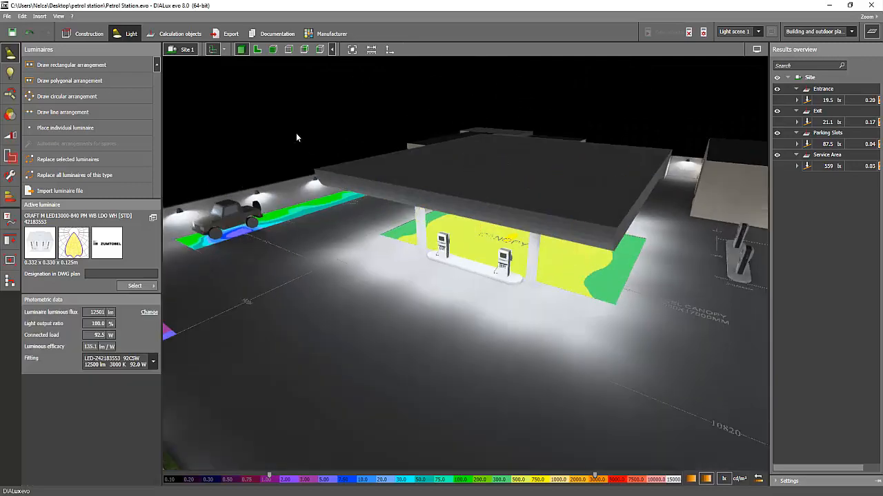
pyautogui.moveTo(296, 133); pyautogui.dragTo(311, 207, button='right')
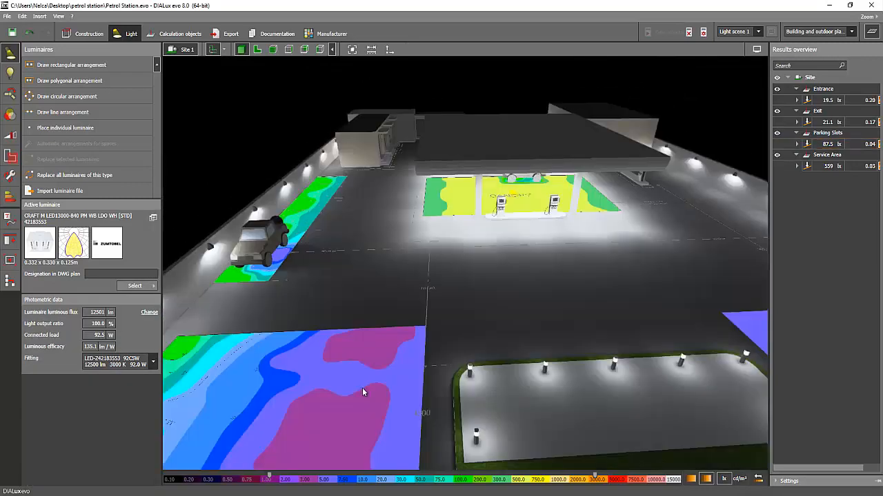
pyautogui.moveTo(363, 392); pyautogui.dragTo(630, 282, button='right')
pyautogui.moveTo(232, 159); pyautogui.dragTo(445, 181, button='right')
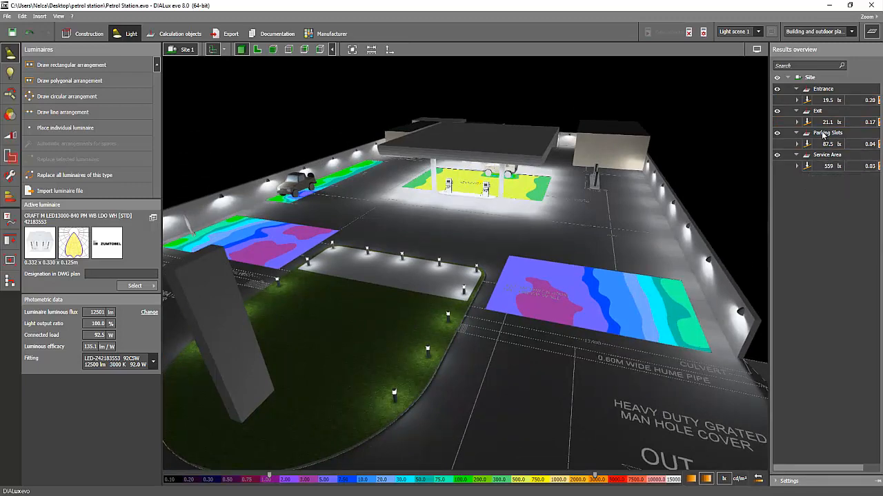
pyautogui.moveTo(759, 152); pyautogui.dragTo(514, 191, button='right')
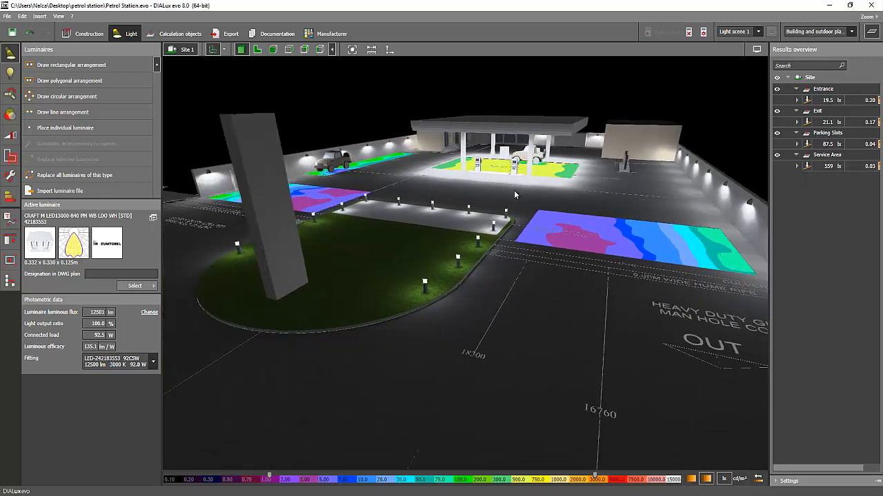
pyautogui.scroll(5, 495, 184)
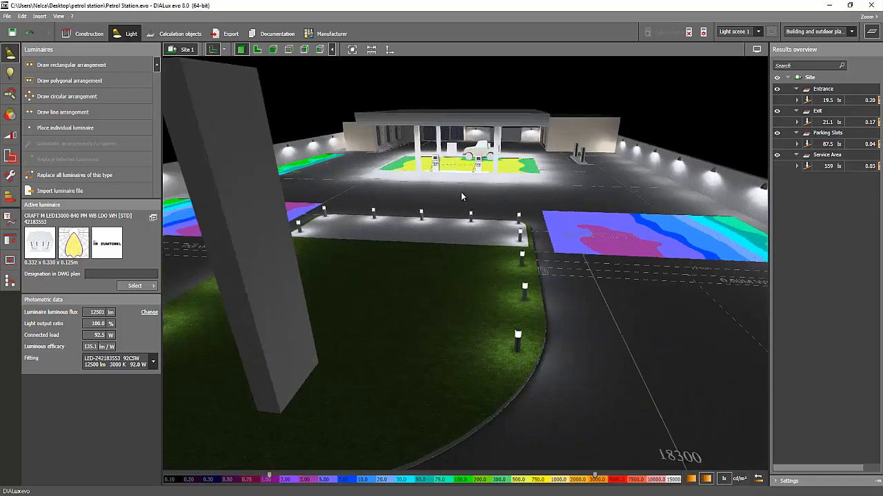
pyautogui.moveTo(462, 197); pyautogui.dragTo(640, 185, button='right')
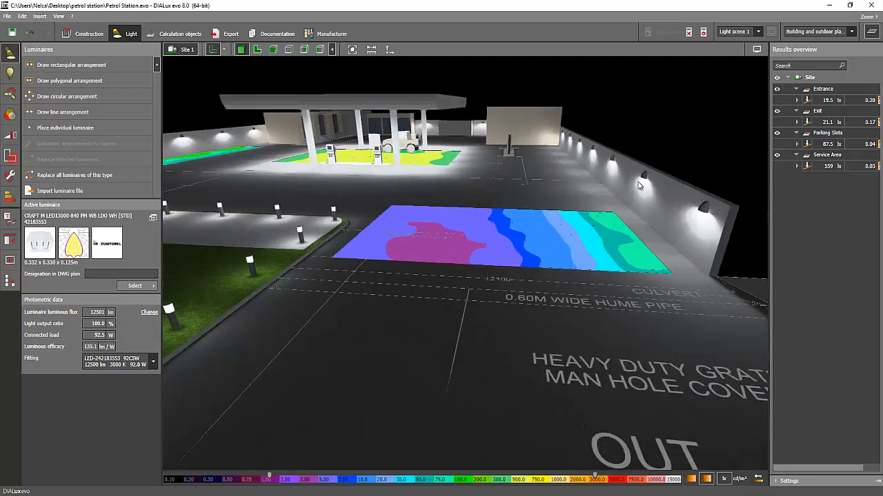
pyautogui.moveTo(664, 148); pyautogui.dragTo(659, 148, button='right')
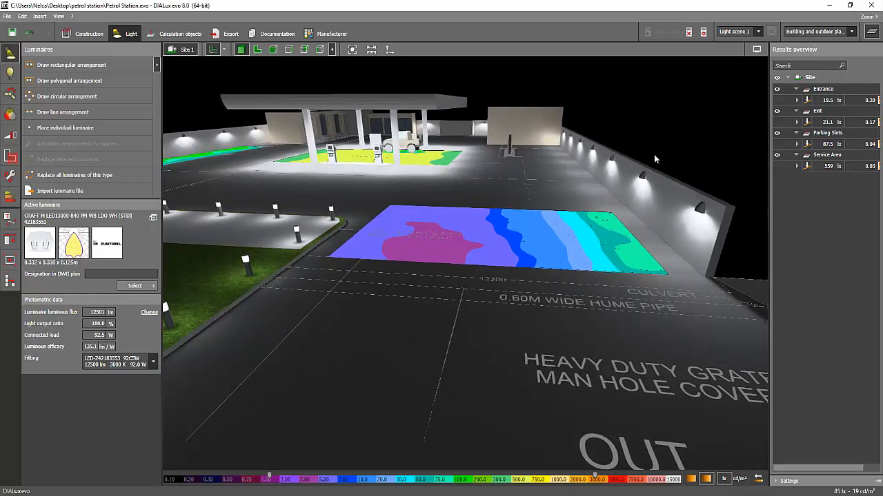
# Inspect the Piazza II LED wall luminaires and the D-CO LED bollards around the lawn by selecting their line arrangements.
pyautogui.click(643, 175)
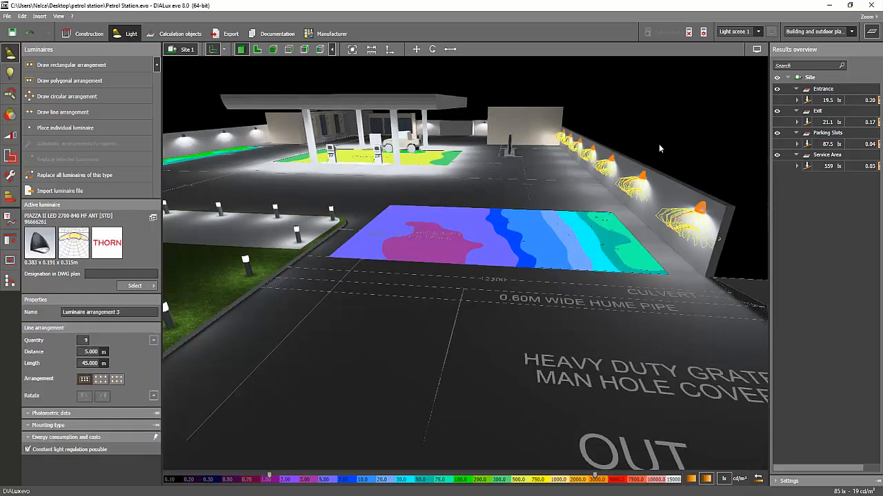
pyautogui.moveTo(522, 148); pyautogui.dragTo(472, 163, button='right')
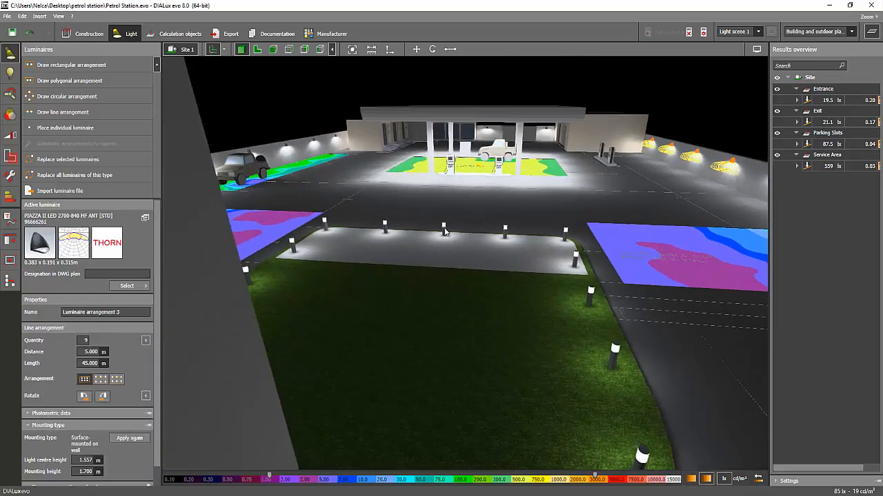
pyautogui.click(444, 231)
pyautogui.moveTo(558, 208); pyautogui.dragTo(483, 190, button='right')
pyautogui.moveTo(482, 190); pyautogui.dragTo(542, 303, button='middle')
pyautogui.scroll(2, 461, 239)
pyautogui.moveTo(461, 238); pyautogui.dragTo(403, 186, button='right')
pyautogui.scroll(3, 413, 205)
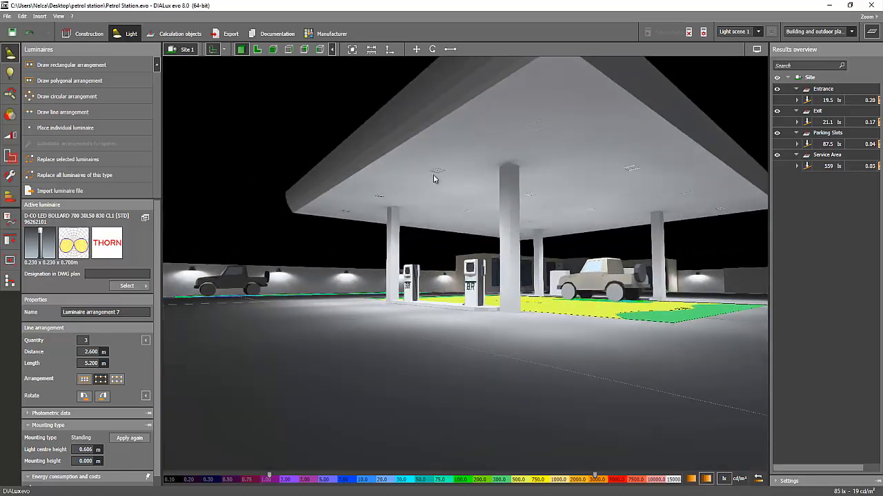
# Select the CRAFT M LED luminaire grid under the canopy, then deselect it and examine the lit service area from several angles.
pyautogui.click(358, 198)
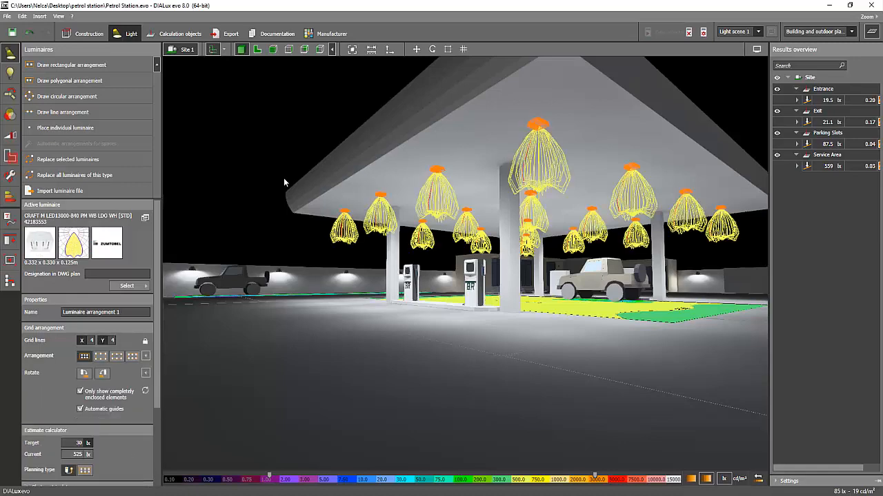
pyautogui.click(250, 179)
pyautogui.moveTo(251, 197); pyautogui.dragTo(336, 233, button='right')
pyautogui.moveTo(349, 236); pyautogui.dragTo(279, 261, button='right')
pyautogui.moveTo(473, 284); pyautogui.dragTo(436, 297, button='right')
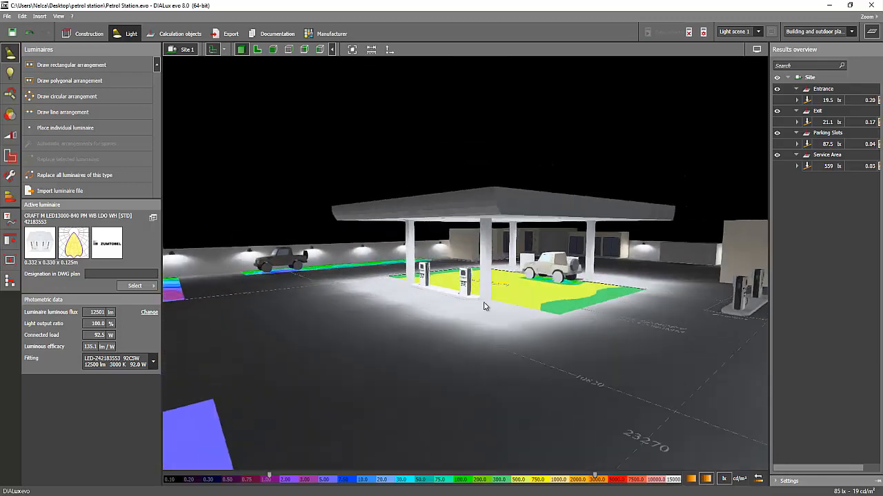
pyautogui.scroll(3, 461, 302)
pyautogui.scroll(-1, 455, 243)
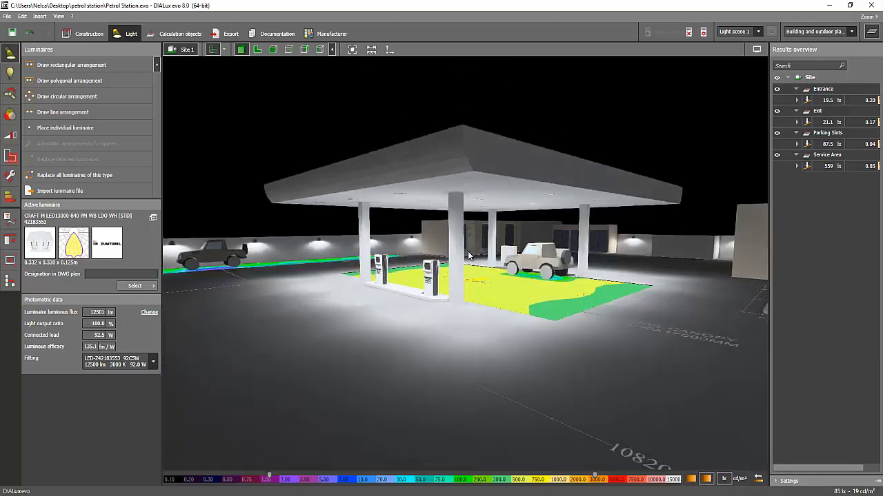
pyautogui.scroll(5, 455, 243)
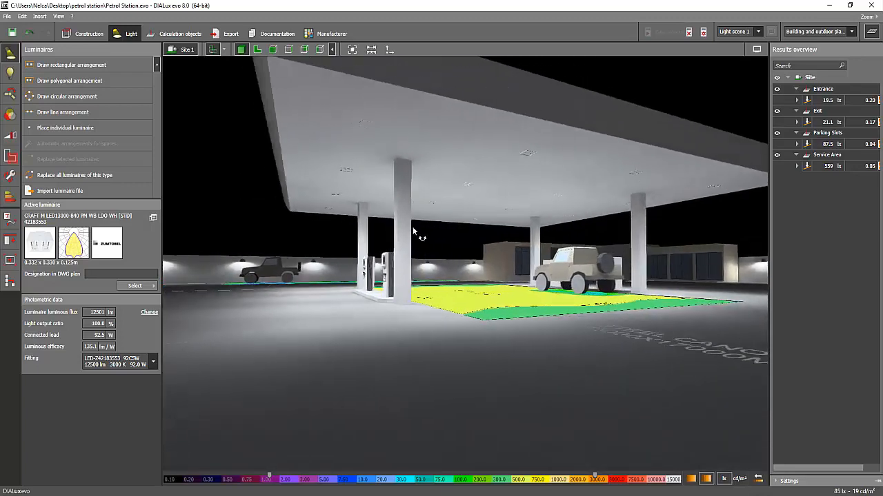
pyautogui.moveTo(413, 231); pyautogui.dragTo(409, 234, button='right')
pyautogui.moveTo(354, 270); pyautogui.dragTo(351, 272, button='right')
# Review the whole lit station from a distance, including the canopy, perimeter wall, lawn bollards and exit driveway.
pyautogui.scroll(-1, 351, 271)
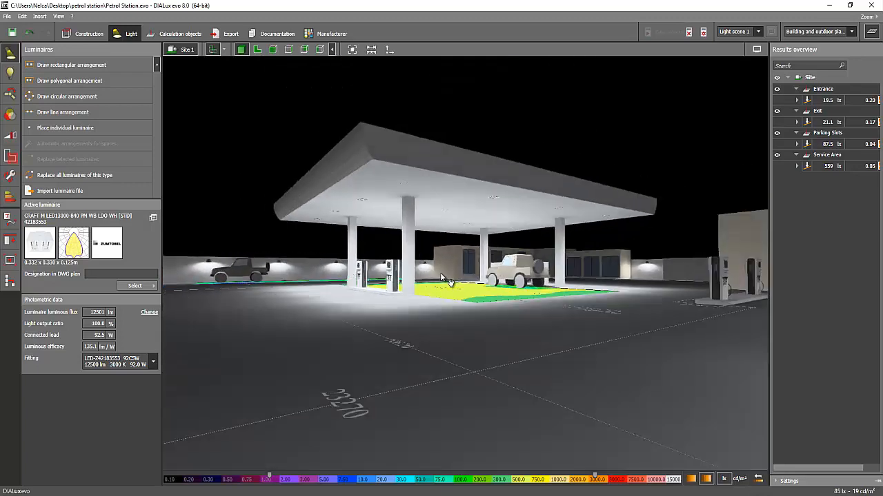
pyautogui.scroll(-2, 450, 284)
pyautogui.scroll(-5, 324, 282)
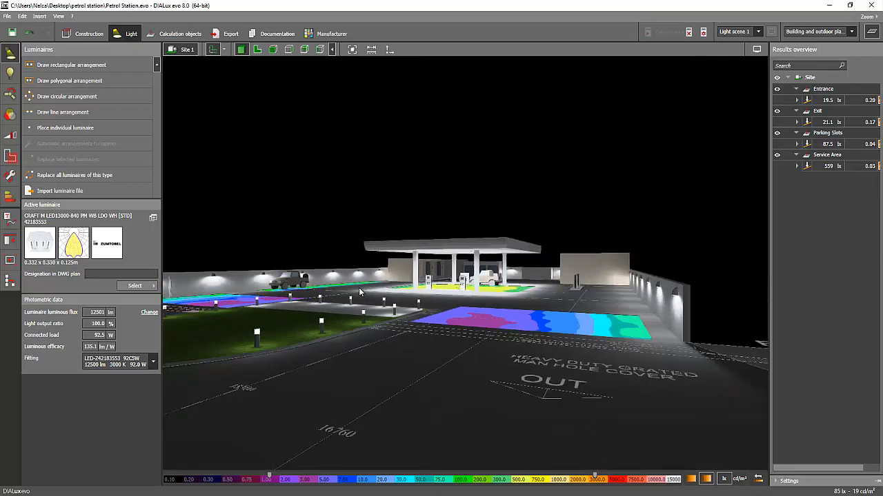
pyautogui.moveTo(434, 278)
pyautogui.mouseDown(button='right')
pyautogui.moveTo(442, 285)
pyautogui.moveTo(445, 268)
pyautogui.mouseUp(button='right')
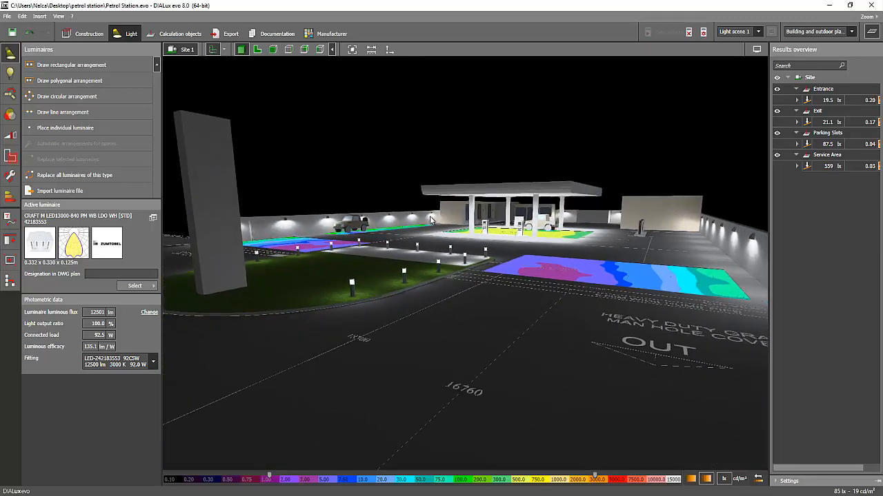
pyautogui.moveTo(429, 220)
pyautogui.mouseDown(button='right')
pyautogui.moveTo(440, 214)
pyautogui.moveTo(422, 205)
pyautogui.mouseUp(button='right')
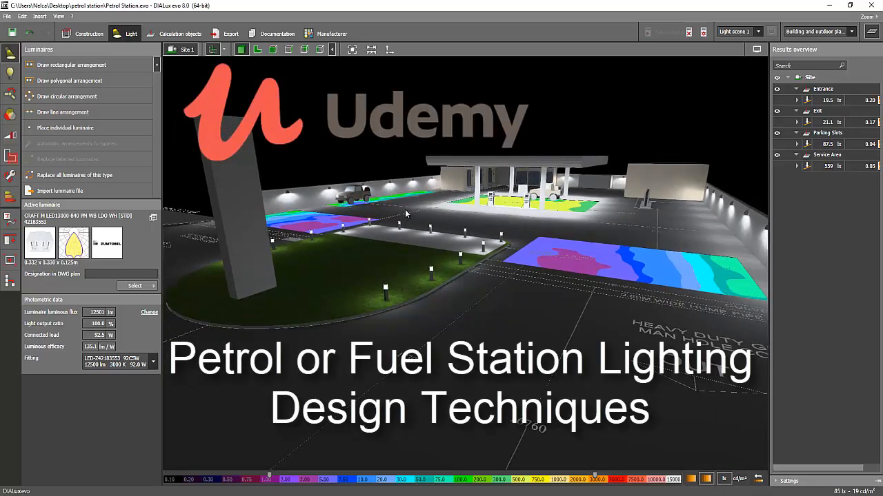
pyautogui.moveTo(405, 215); pyautogui.dragTo(431, 227, button='right')
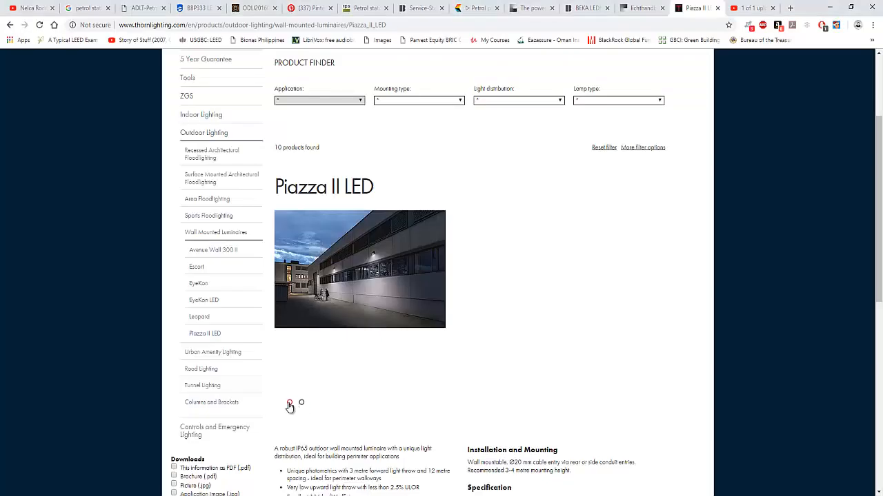
# In the browser, review the lighting handbook's fuel filling station requirements, the BEKA LEDtec R page, the BEKA service station brochure and the MINI 300 Cube document.
pyautogui.click(641, 8)
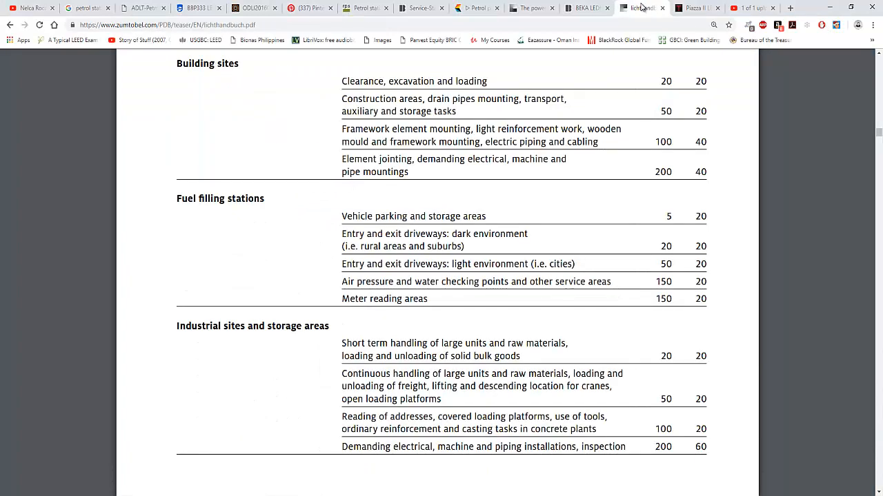
pyautogui.click(583, 8)
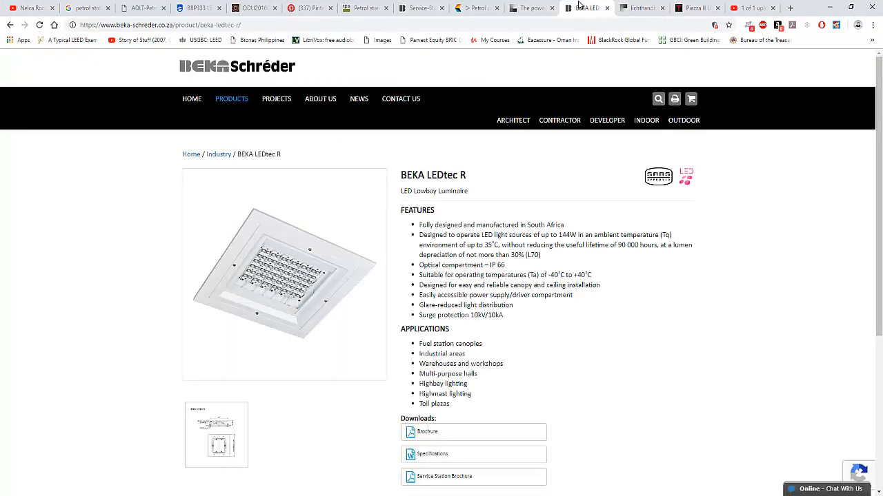
pyautogui.click(527, 8)
pyautogui.click(419, 8)
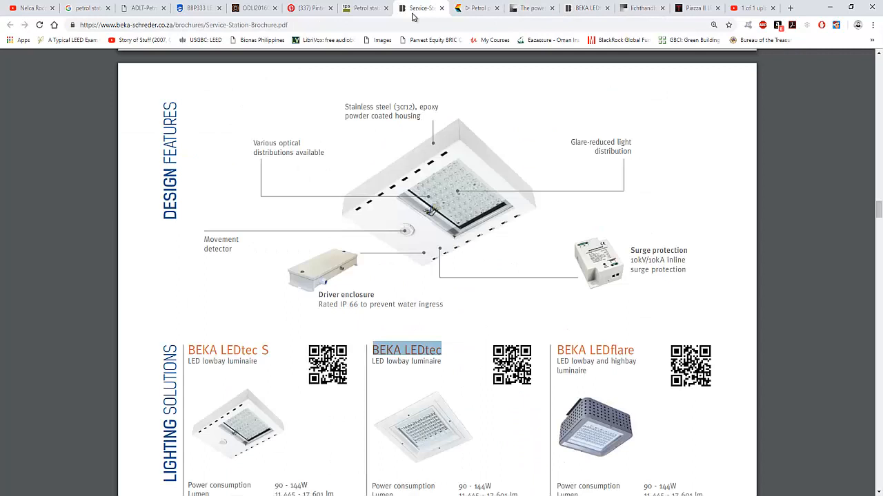
pyautogui.click(364, 9)
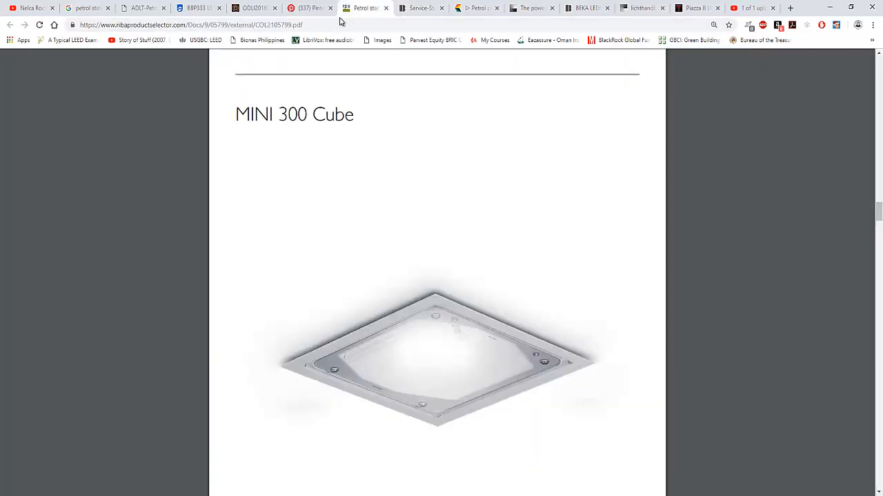
# Review the Philips petrol station brochure, the BBP333 LED159/757 luminaire page, the ADLT Petrol Station Lighting Guide and the petrol station lighting image results.
pyautogui.click(255, 8)
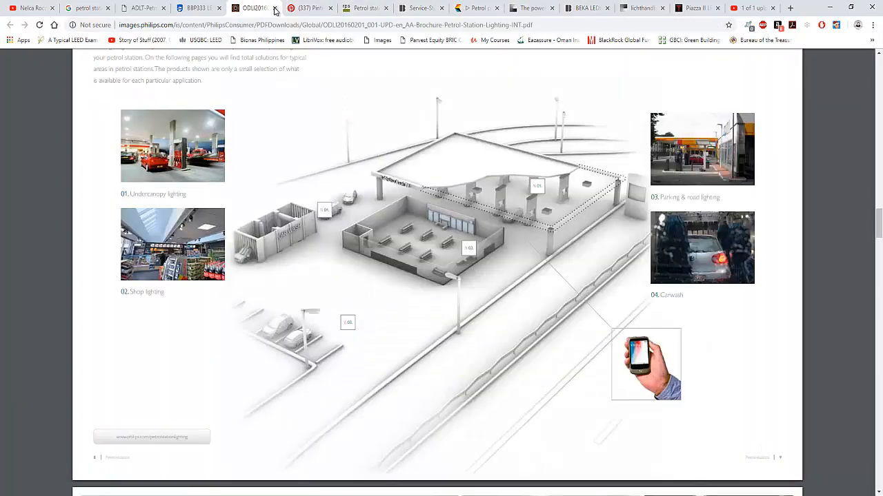
pyautogui.click(201, 9)
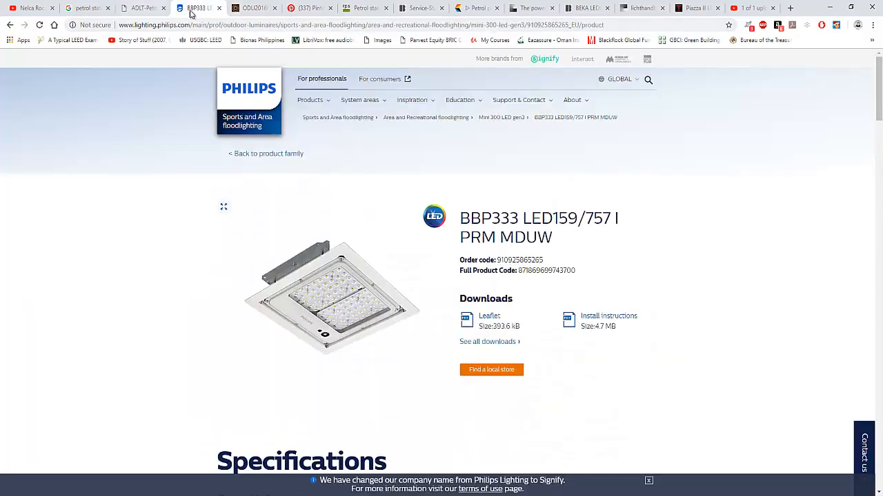
pyautogui.click(147, 10)
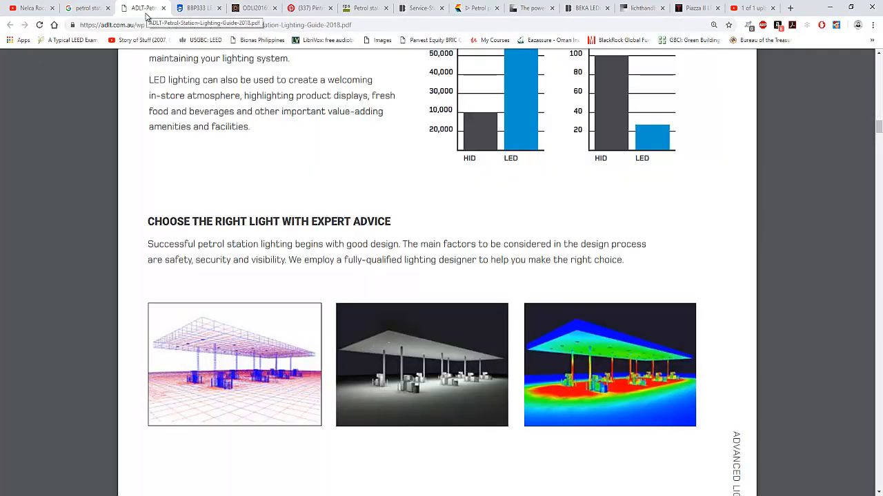
pyautogui.click(85, 8)
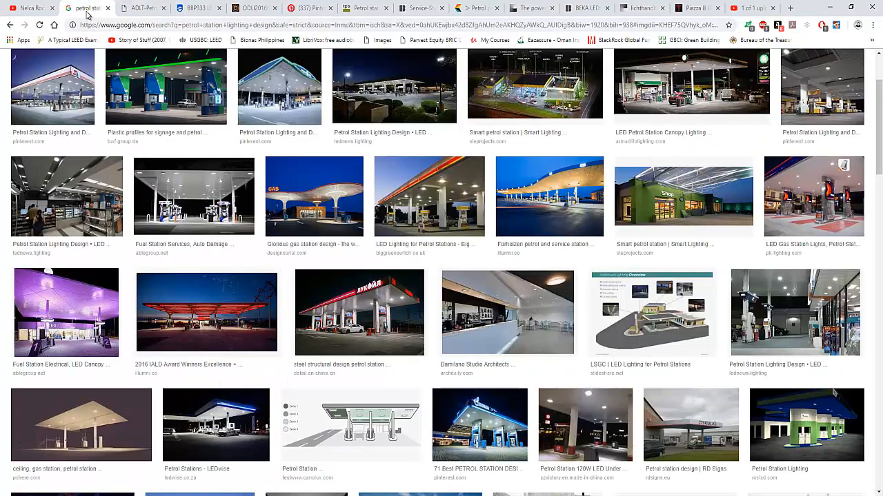